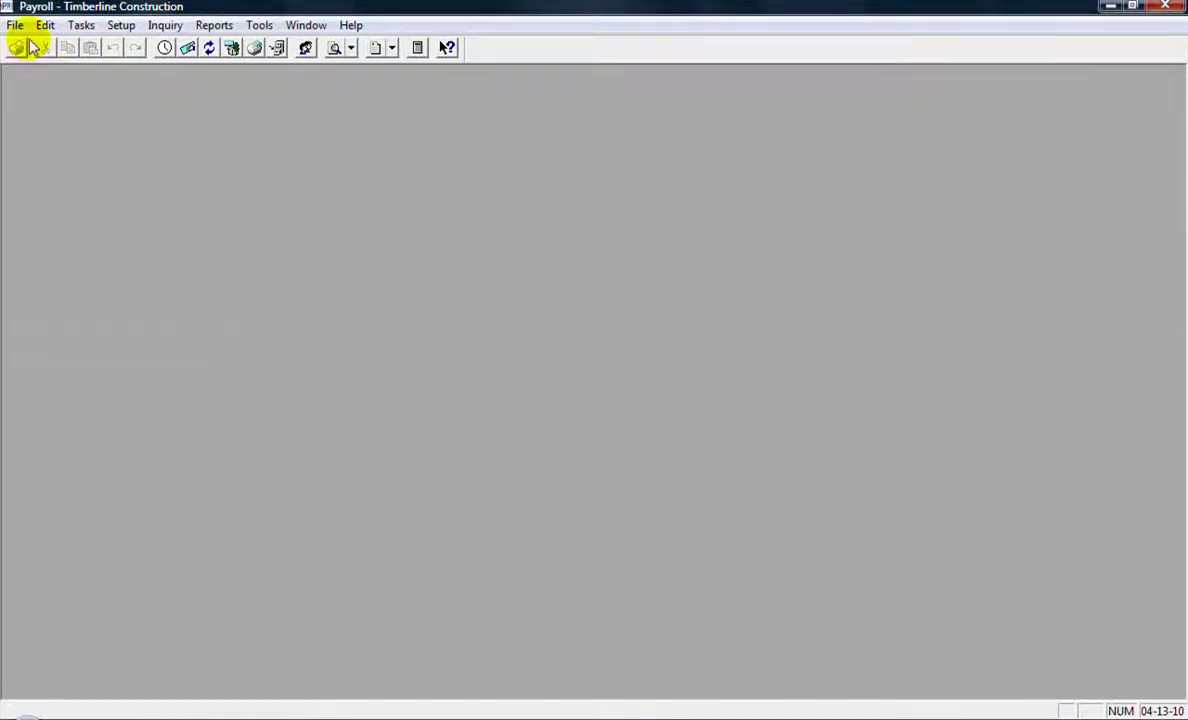
# Step: Choose Enter Time from the Tasks menu to bring up the Enter Time - Options dialog
pyautogui.click(81, 28)
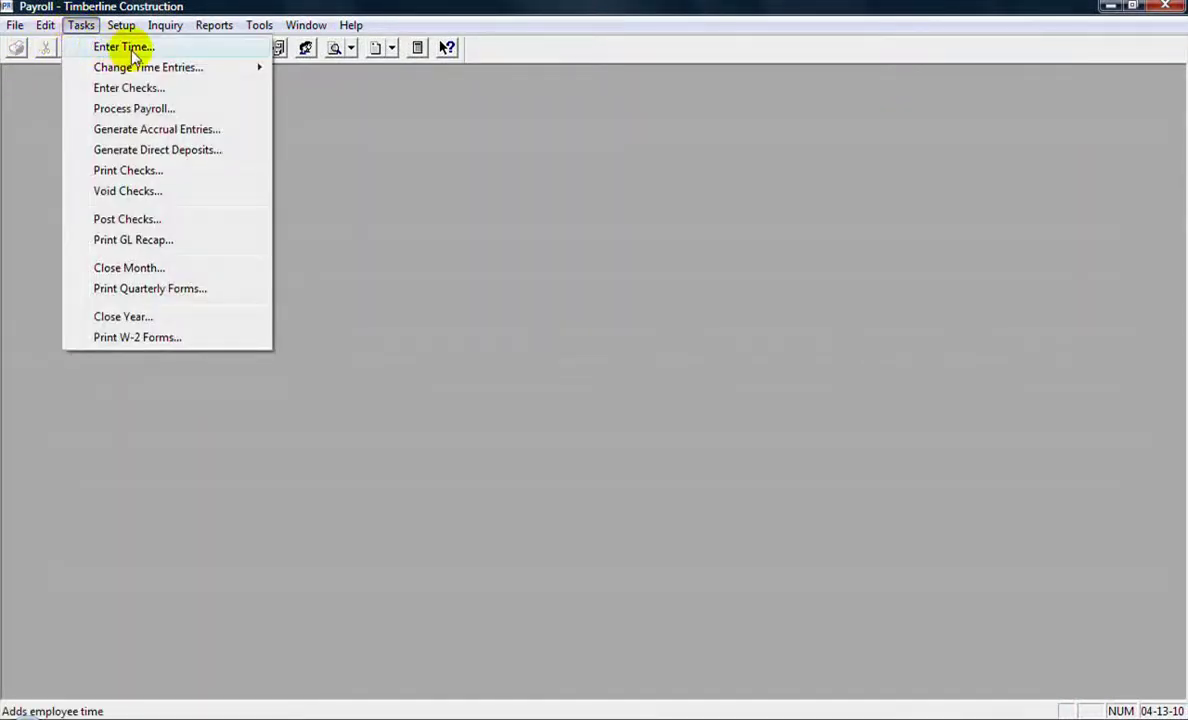
pyautogui.click(166, 50)
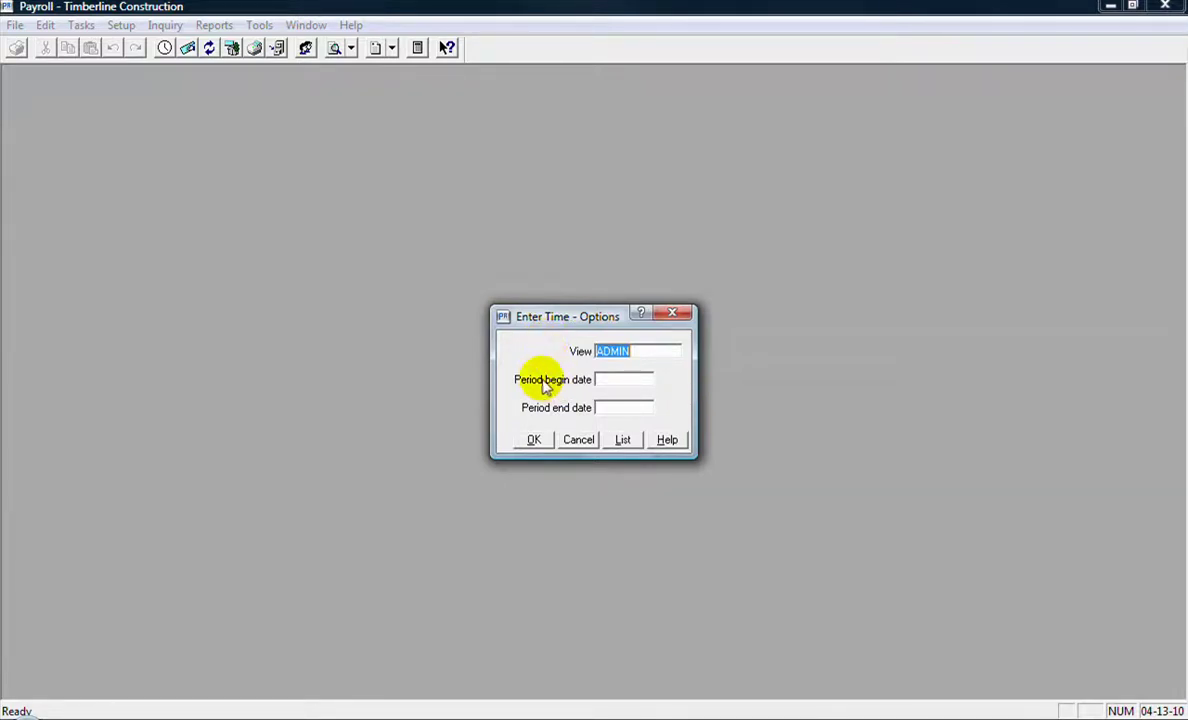
# Step: Start time entry with the STANDARD view and period end date 4-13-2010 (entered as 41310)
pyautogui.click(622, 441)
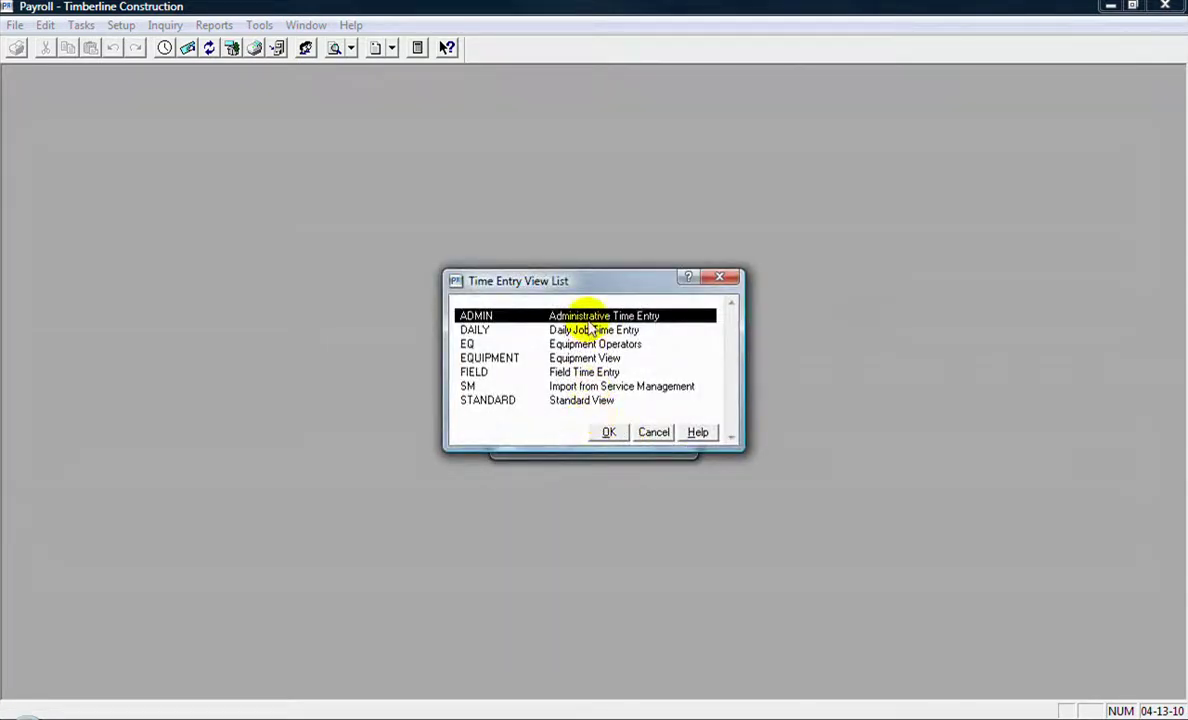
pyautogui.click(497, 405)
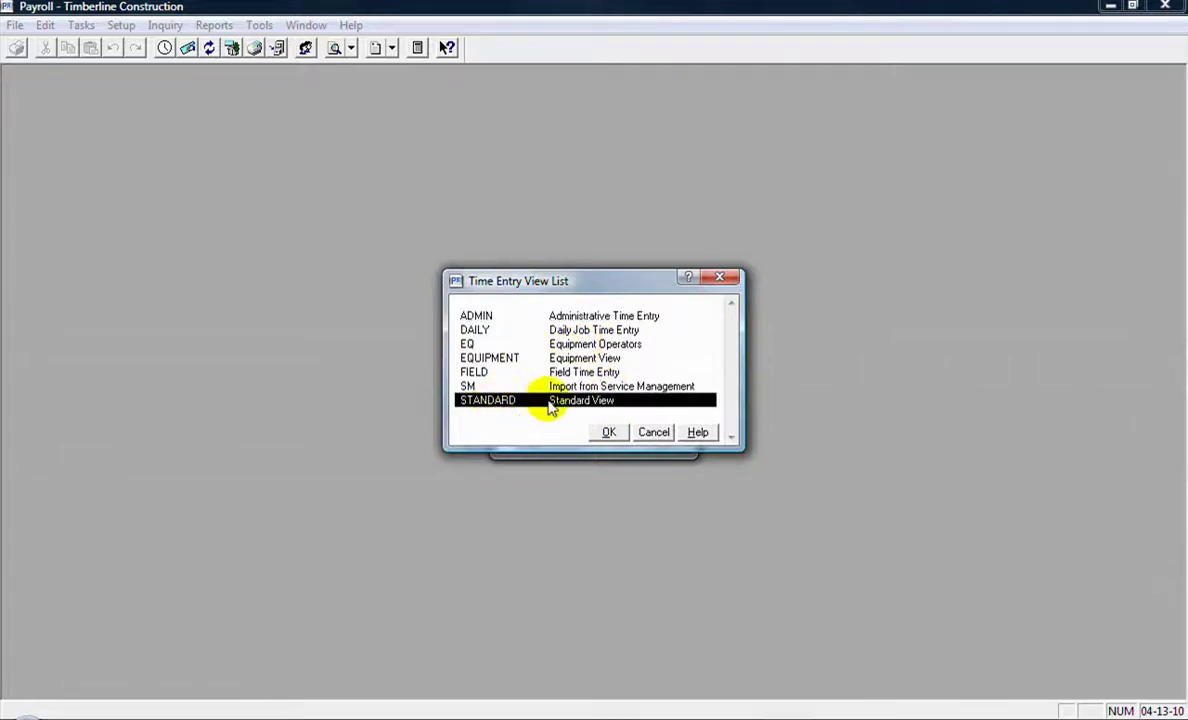
pyautogui.click(608, 432)
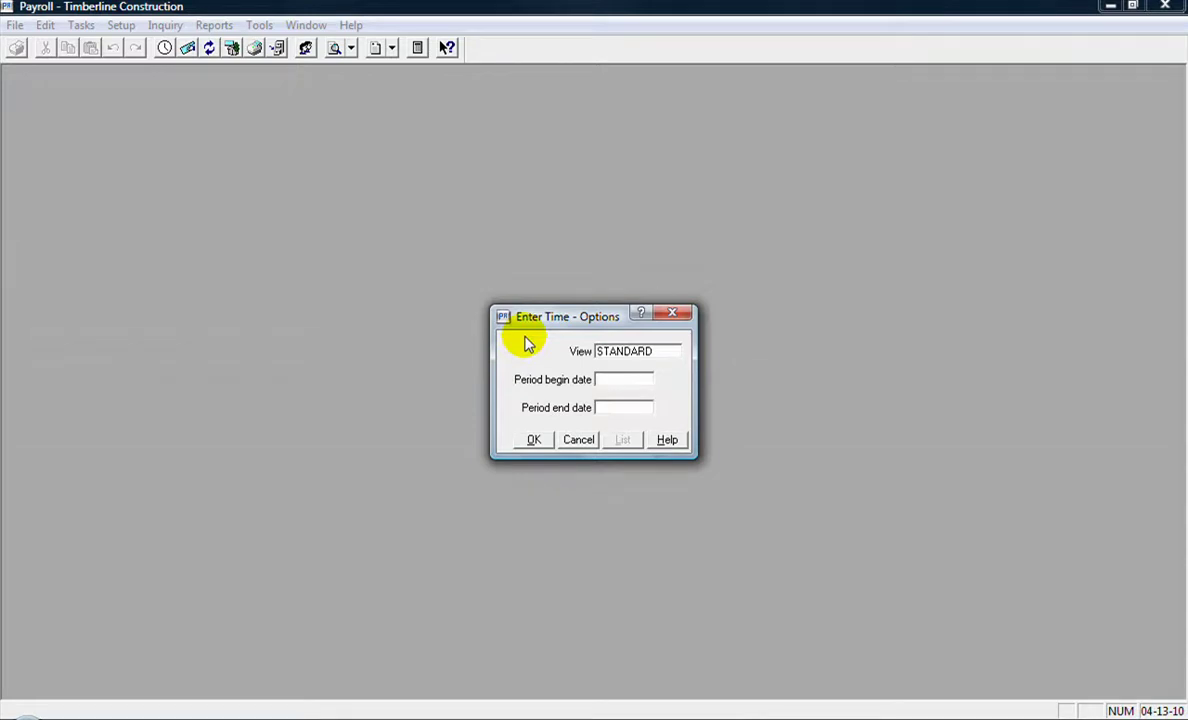
pyautogui.write('41310')
pyautogui.press('Tab')
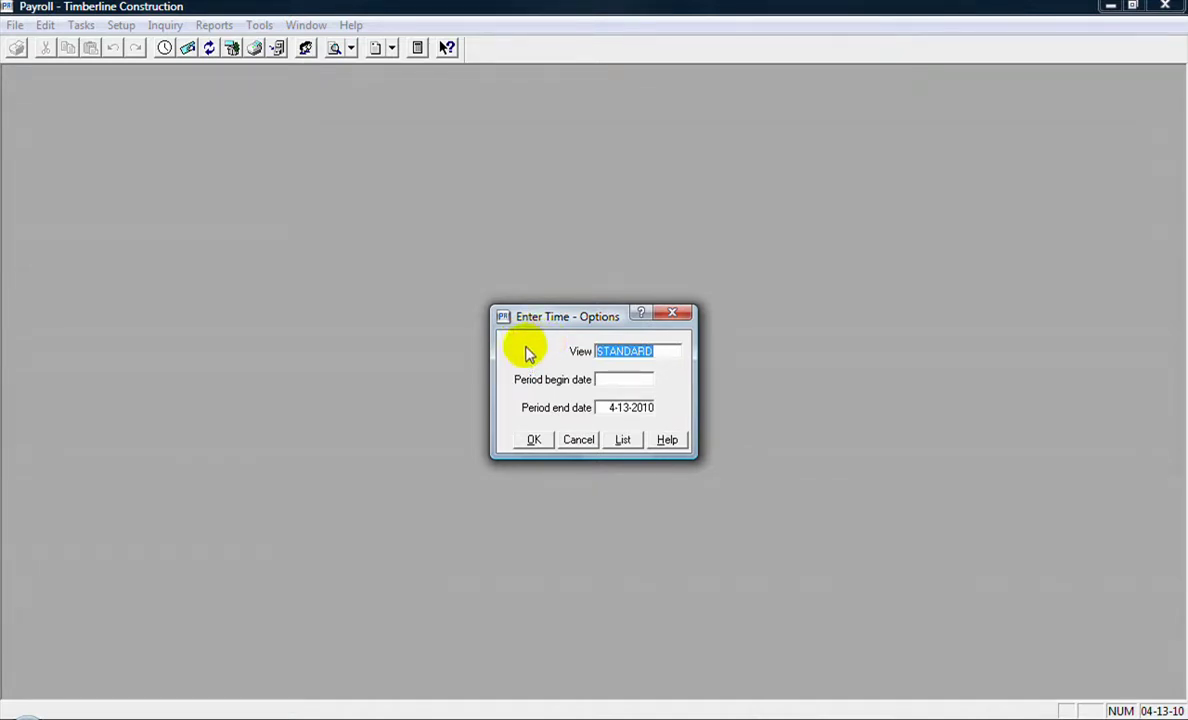
pyautogui.click(536, 437)
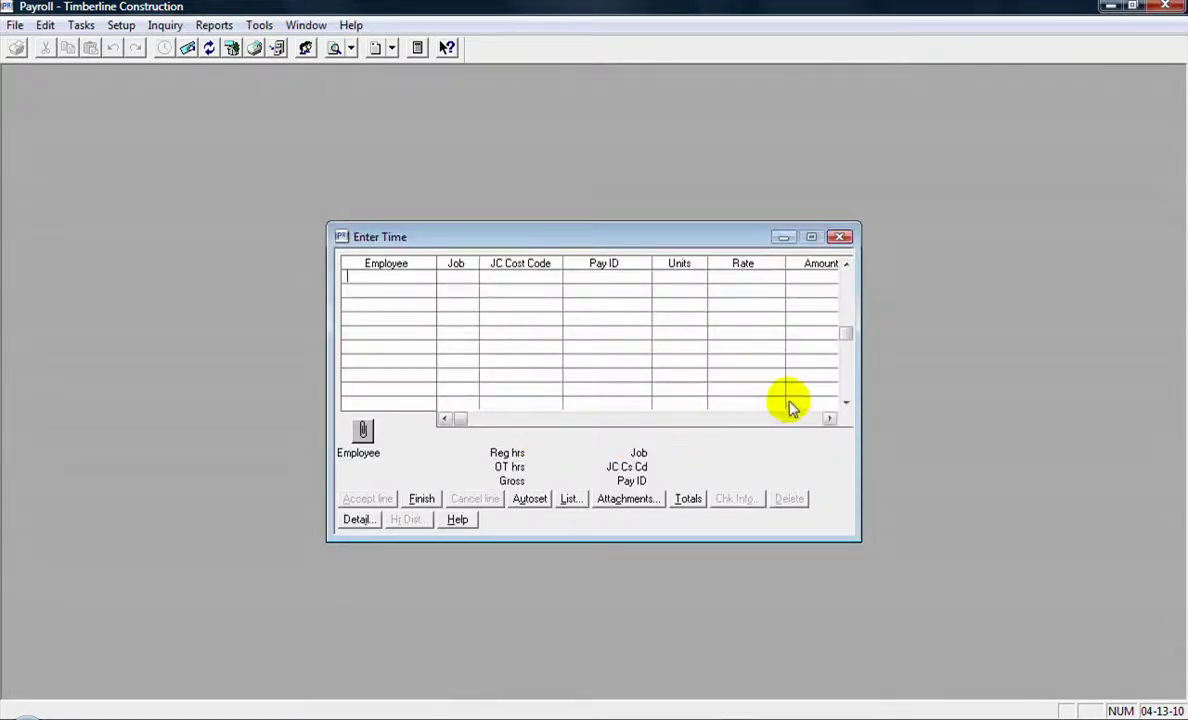
# Step: Widen the Enter Time window at both edges and bring up the Employee List for the first row
pyautogui.moveTo(862, 378); pyautogui.dragTo(1114, 370)
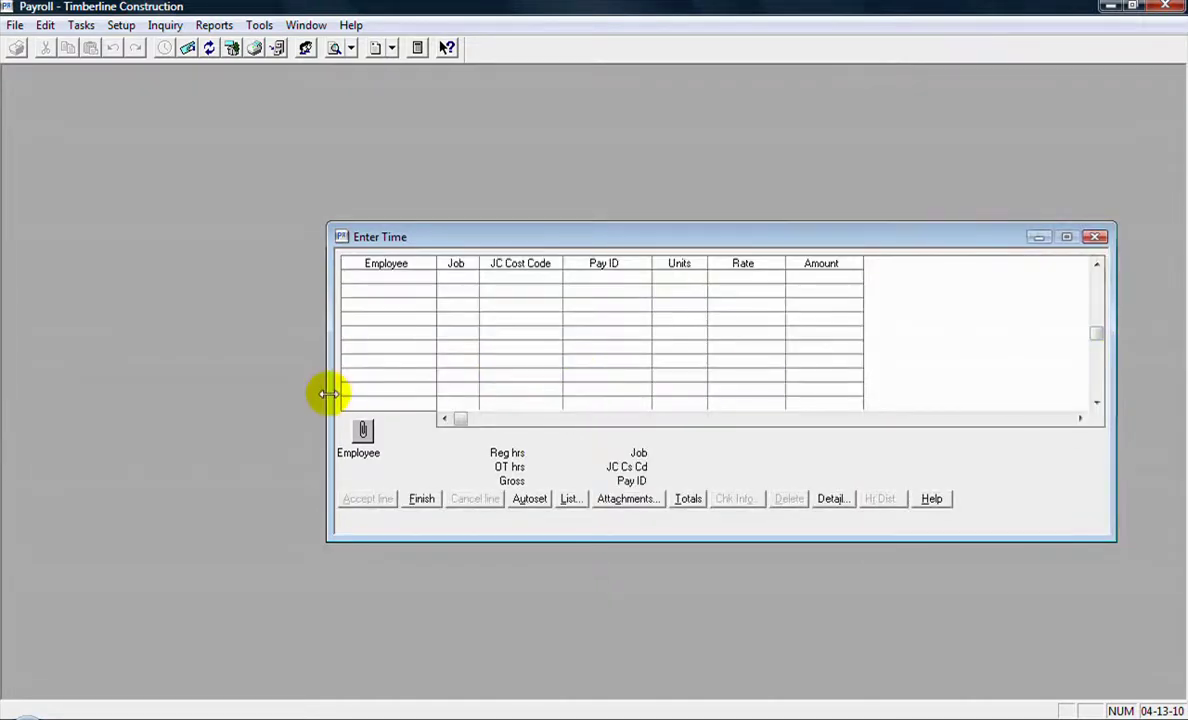
pyautogui.moveTo(329, 394); pyautogui.dragTo(126, 392)
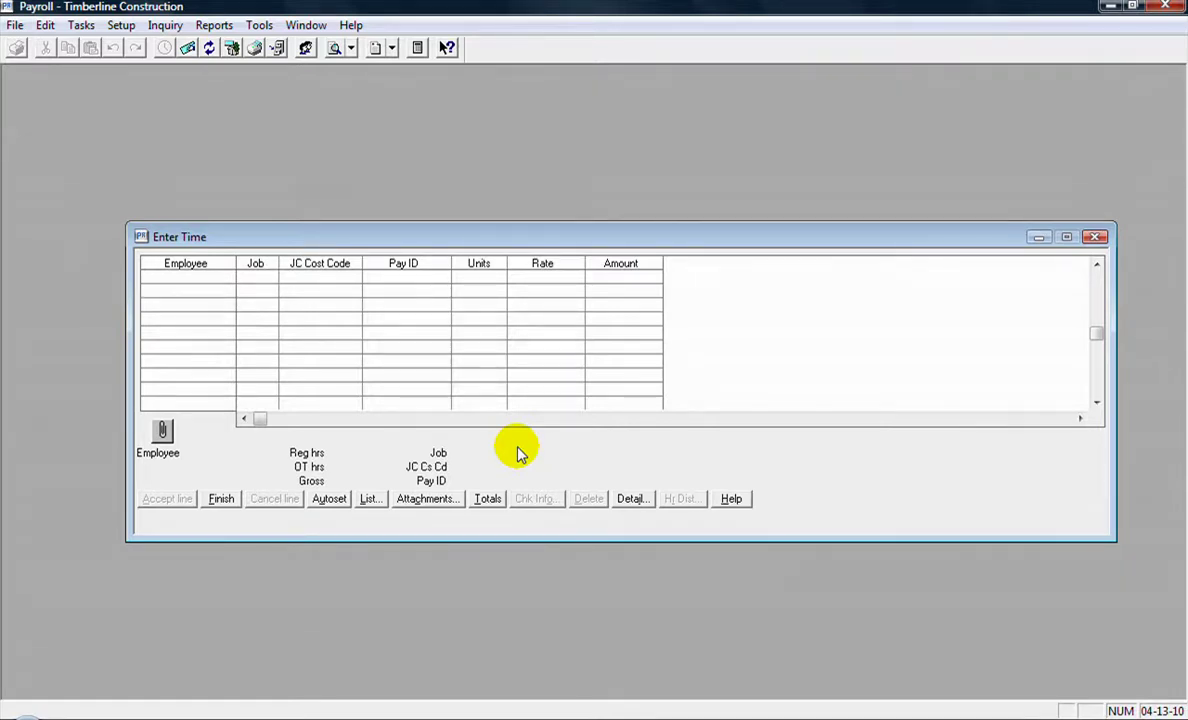
pyautogui.press('F9')
pyautogui.press('Escape')
pyautogui.click(372, 502)
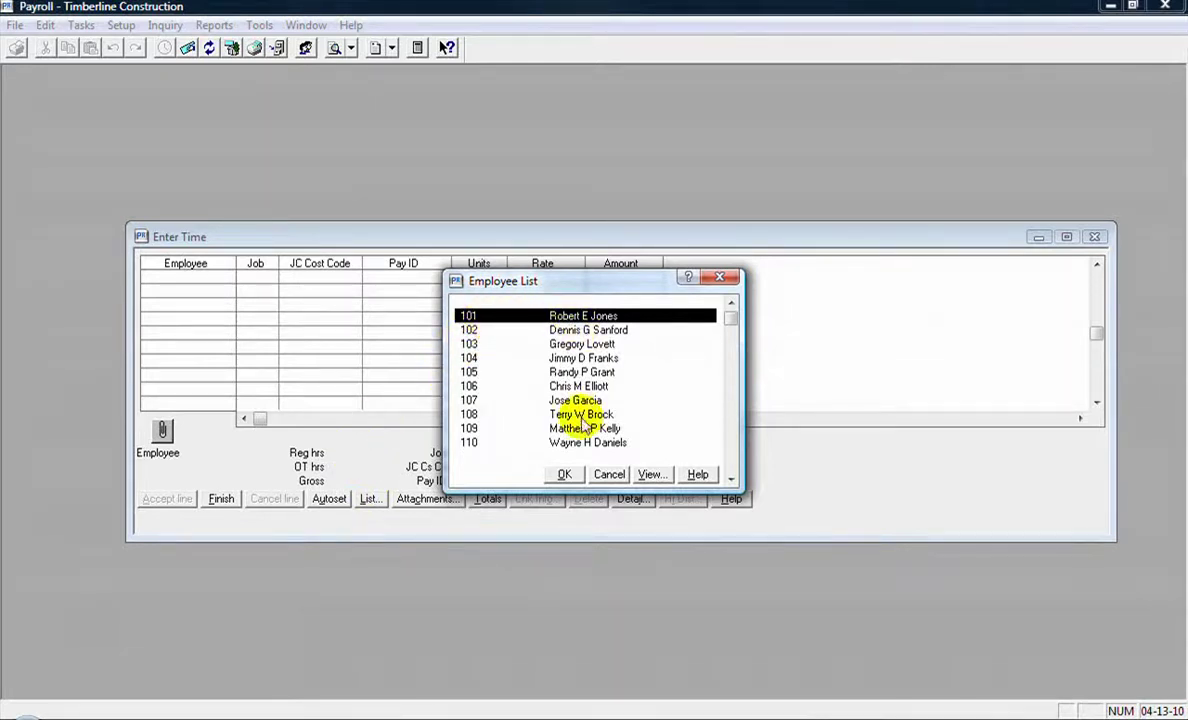
# Step: Fill the first row with employee 101 and job 03-001, NW Food Warehouse
pyautogui.click(565, 476)
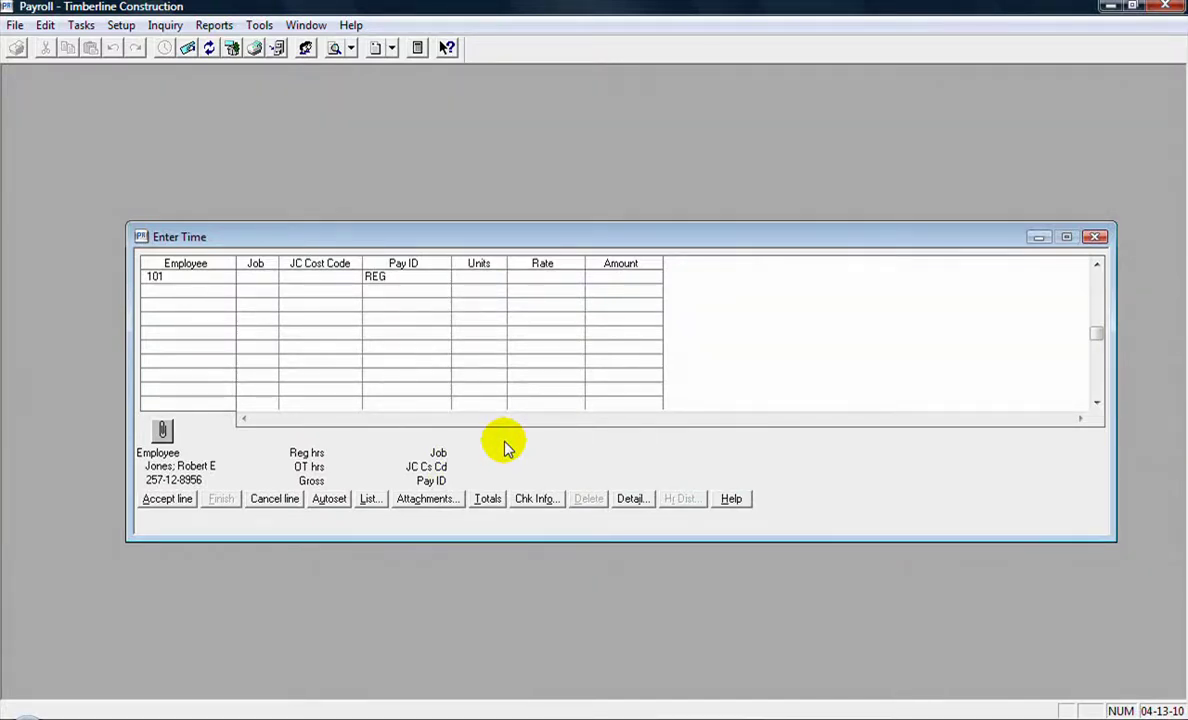
pyautogui.press('F9')
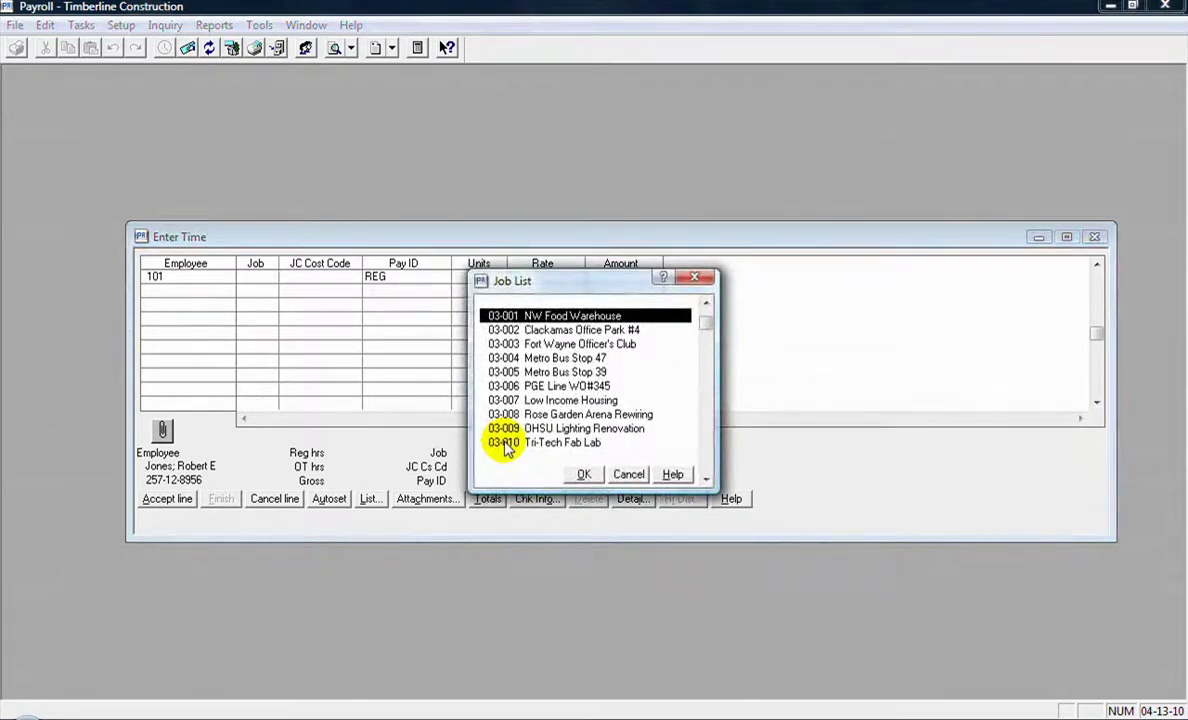
pyautogui.press('Return')
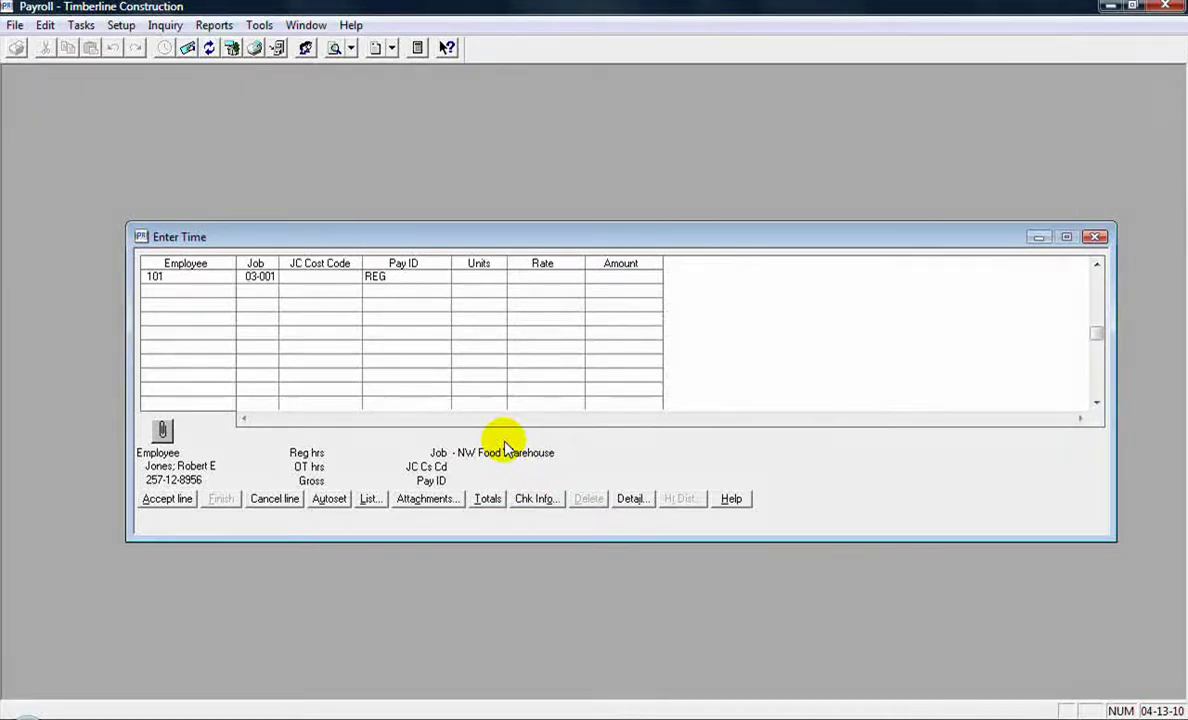
# Step: Look up cost codes for the line and compare them with the Standard Cost Codes list
pyautogui.press('F4')
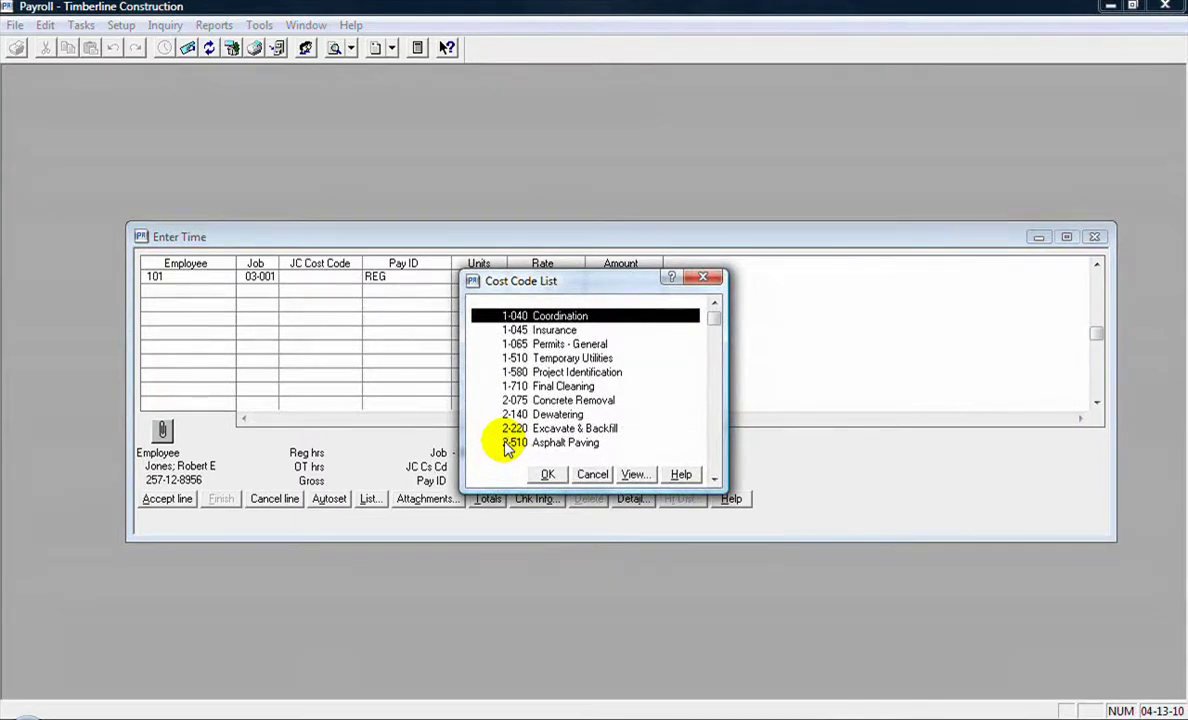
pyautogui.press('Down')
pyautogui.press('Down')
pyautogui.press('Down')
pyautogui.press('Up')
pyautogui.press('Up')
pyautogui.press('Up')
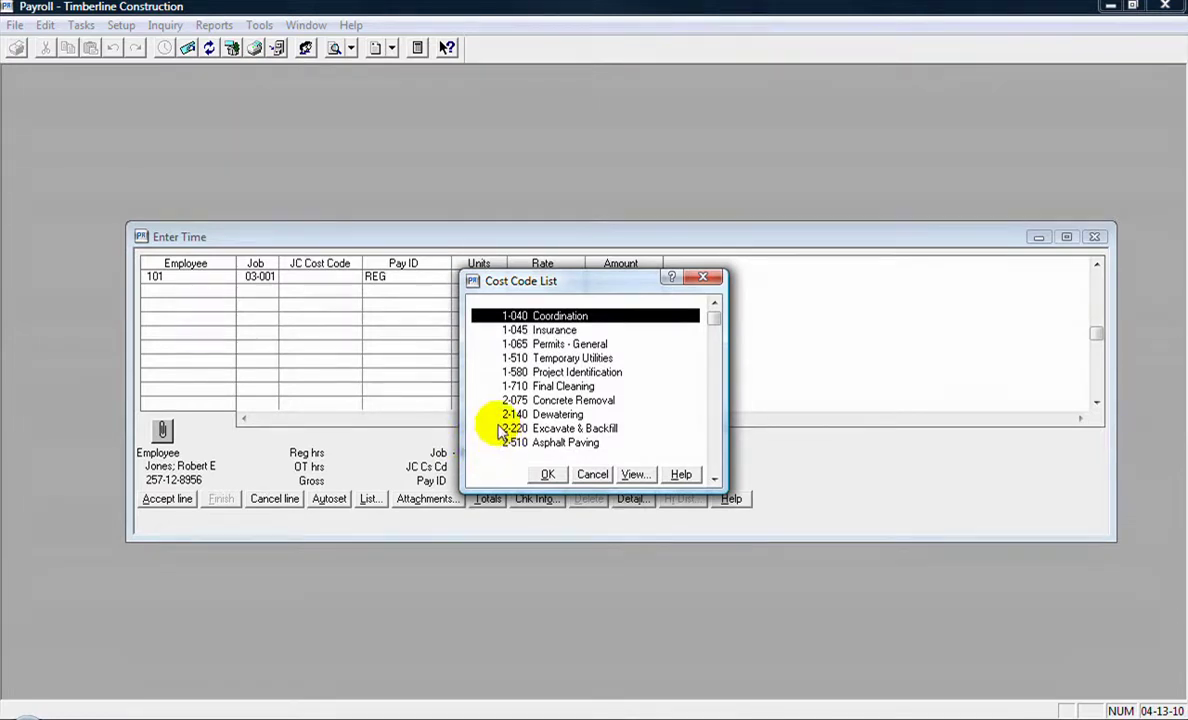
pyautogui.click(638, 476)
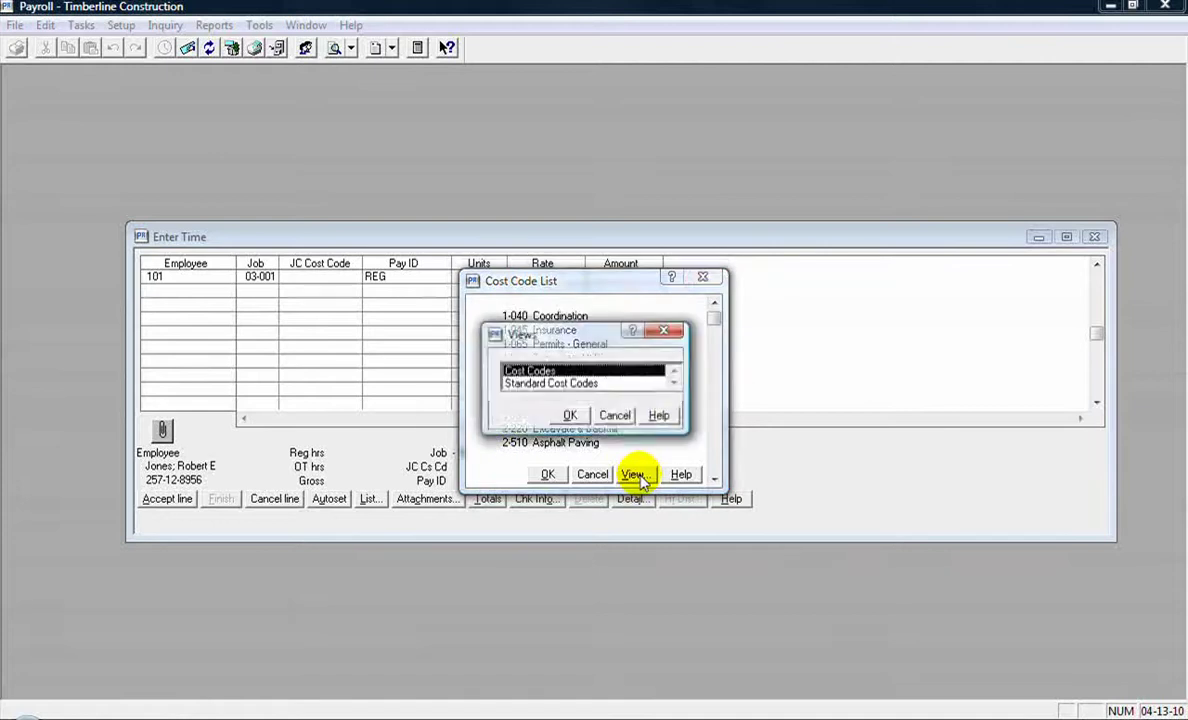
pyautogui.click(550, 384)
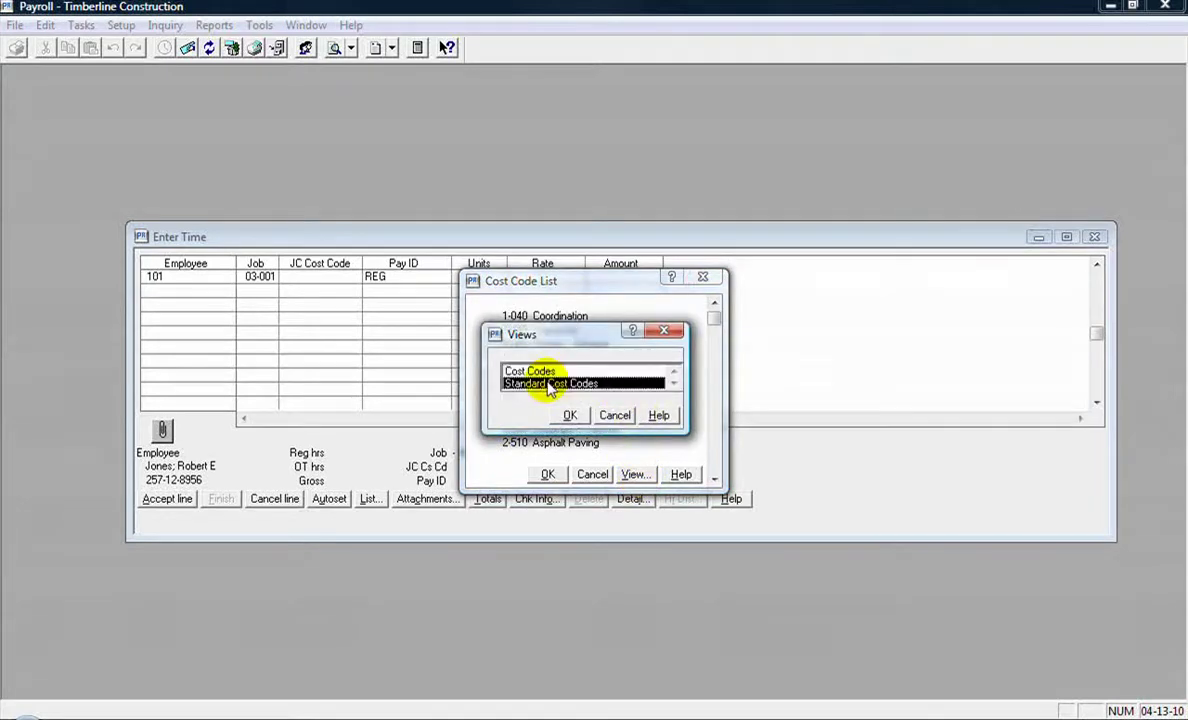
pyautogui.click(569, 415)
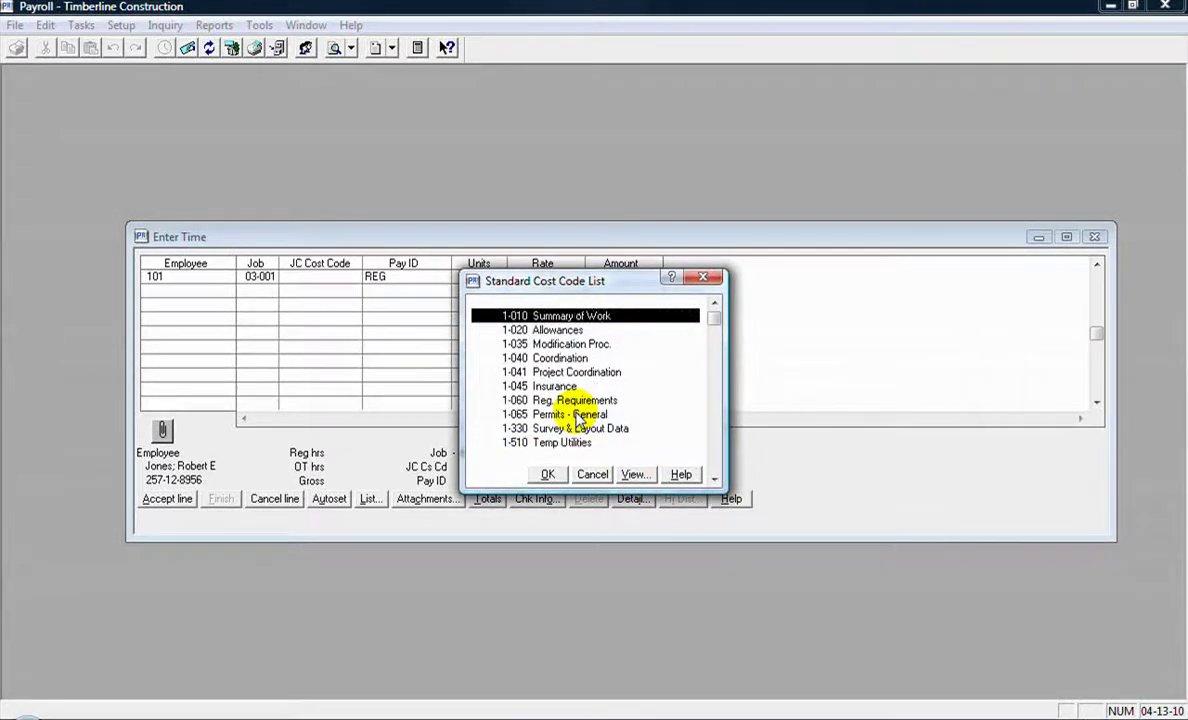
pyautogui.click(550, 386)
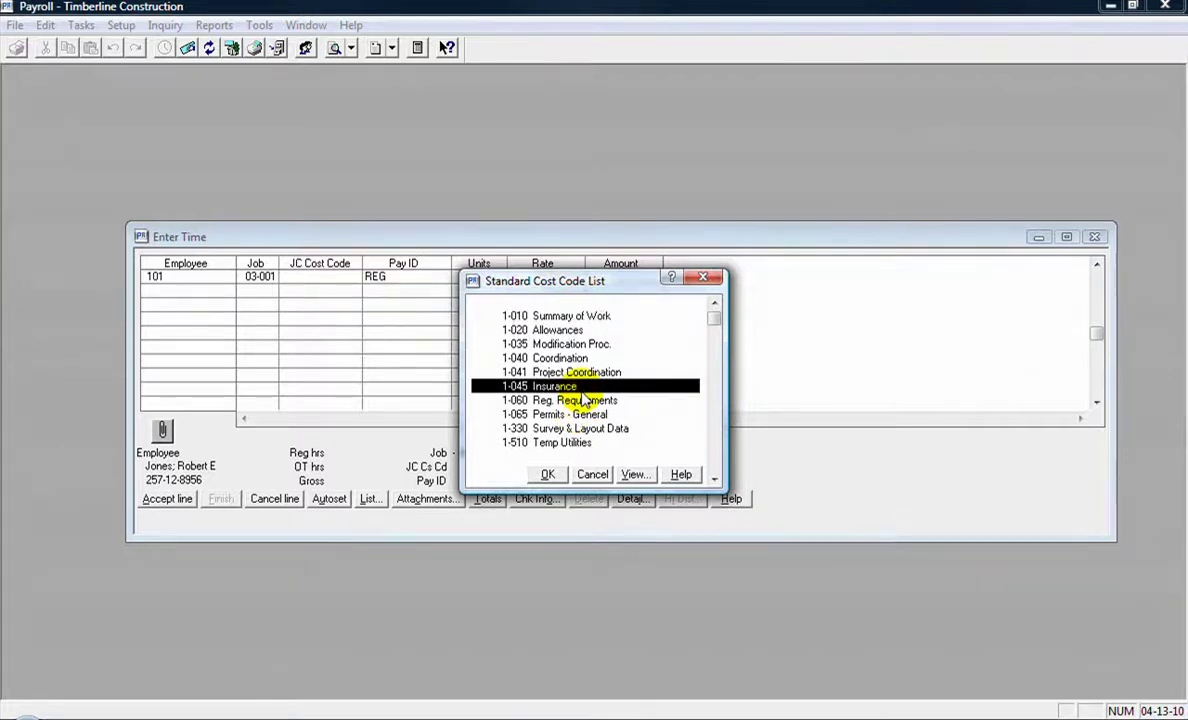
pyautogui.scroll(-12, 584, 397)
pyautogui.scroll(-10, 584, 397)
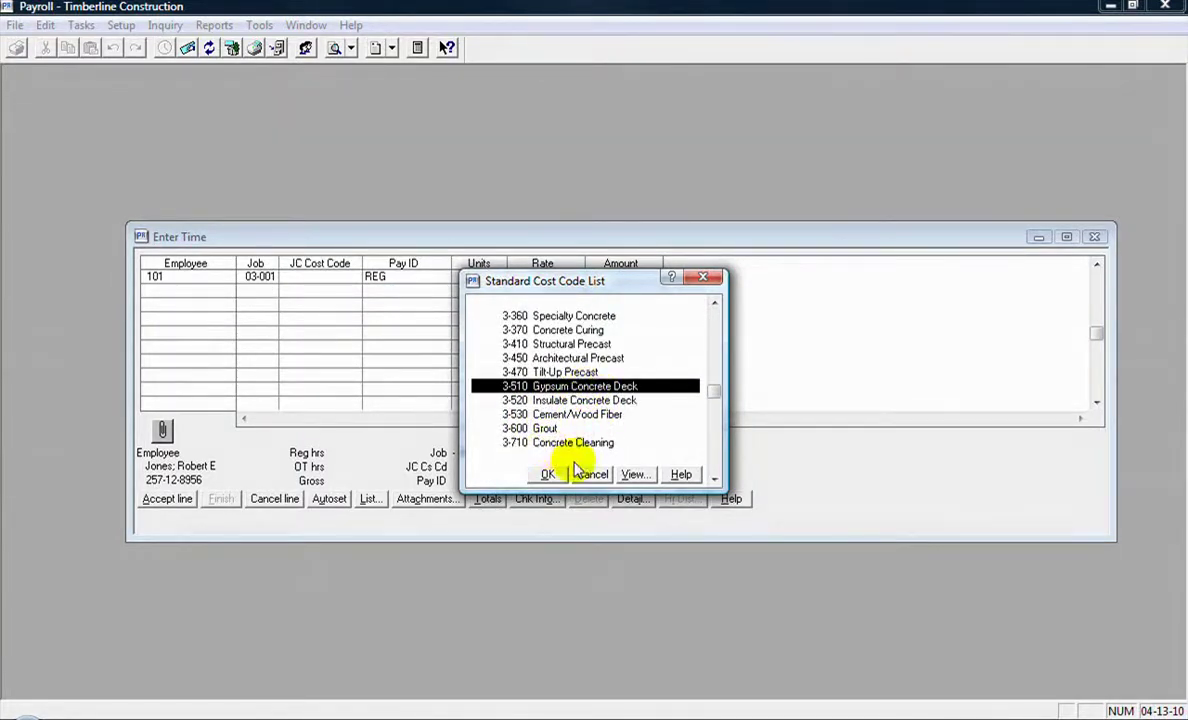
# Step: Switch back to the job's cost codes and assign 1-040 Coordination to the first row
pyautogui.click(635, 476)
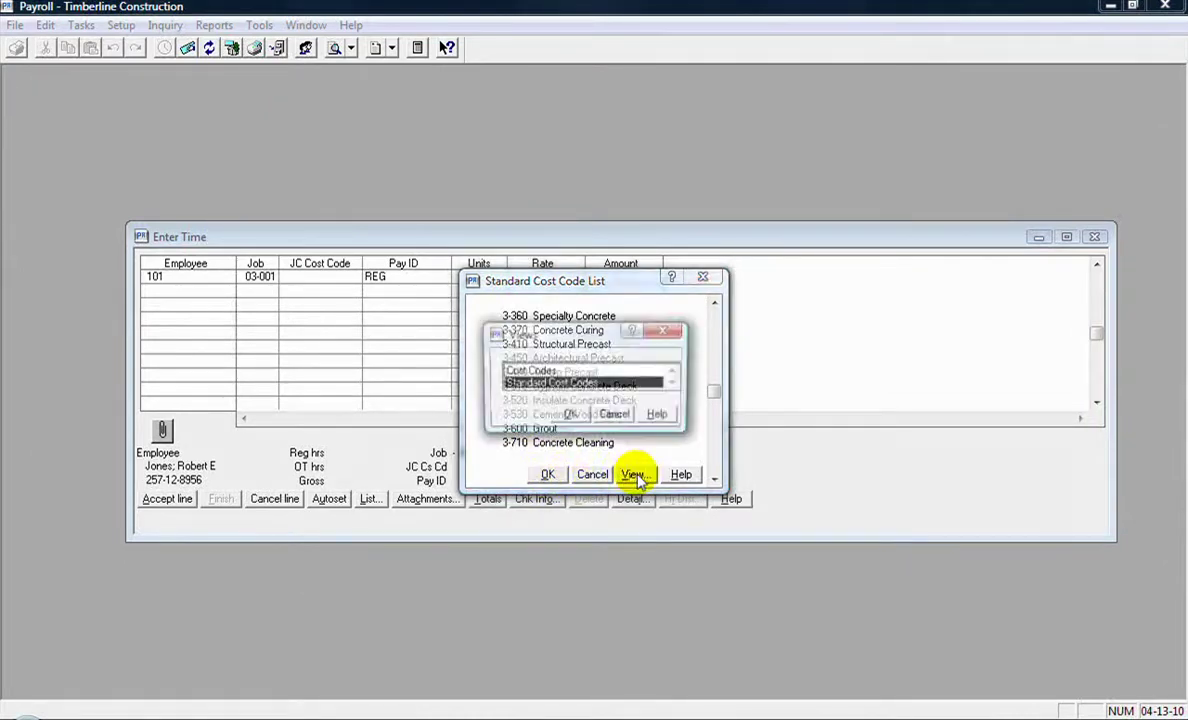
pyautogui.click(528, 372)
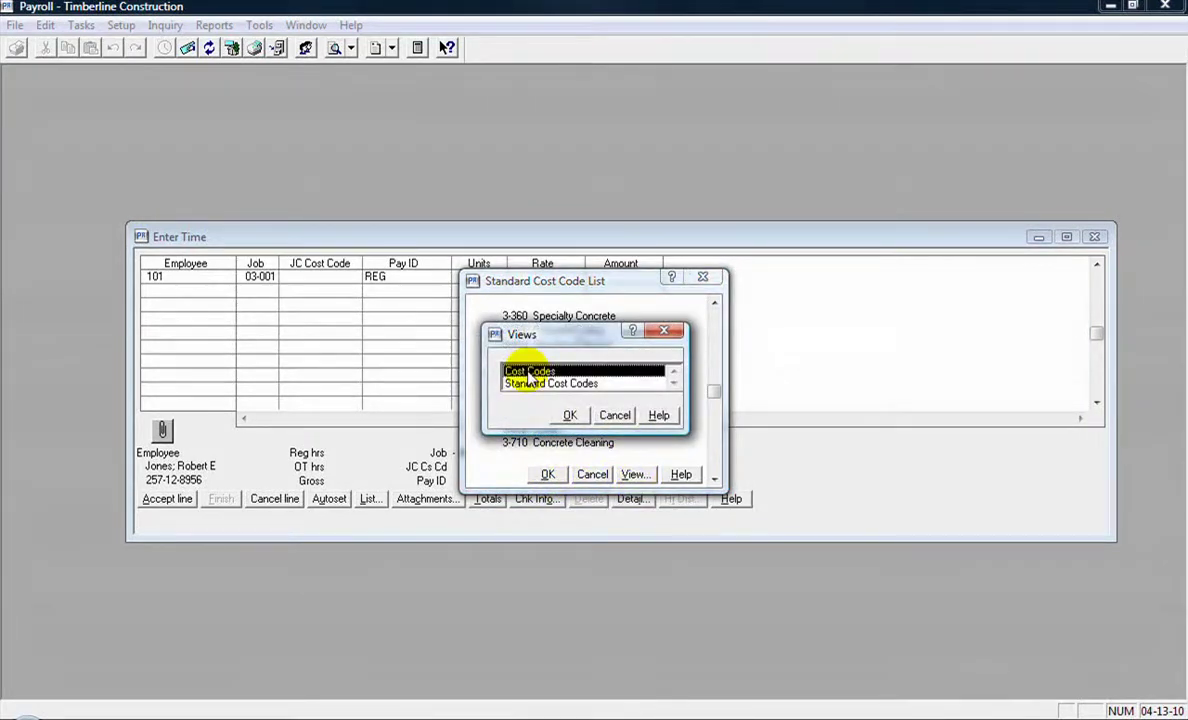
pyautogui.click(569, 416)
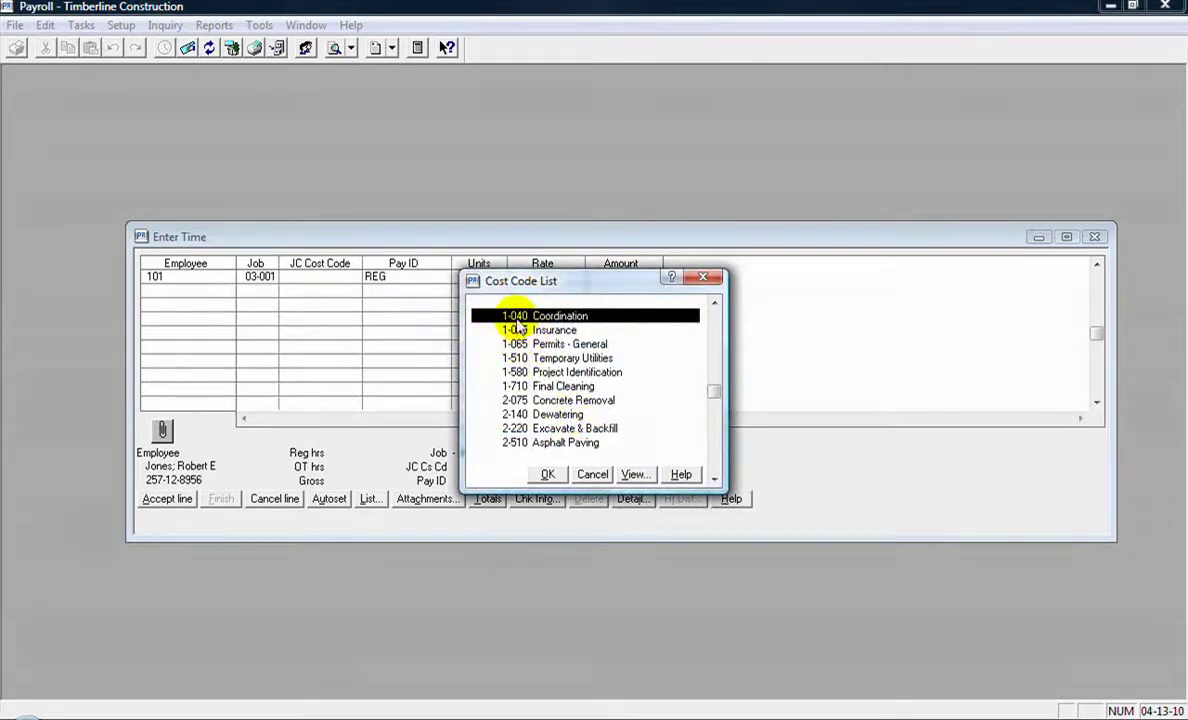
pyautogui.click(550, 476)
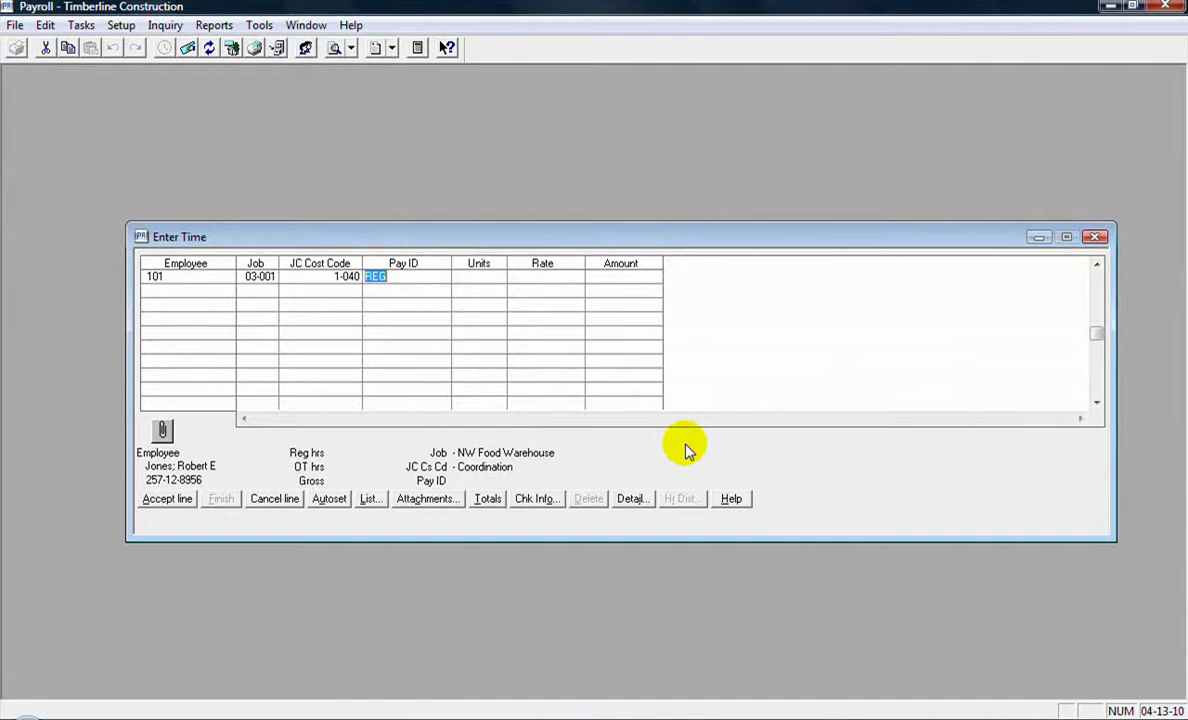
pyautogui.hotkey('alt', 'l')
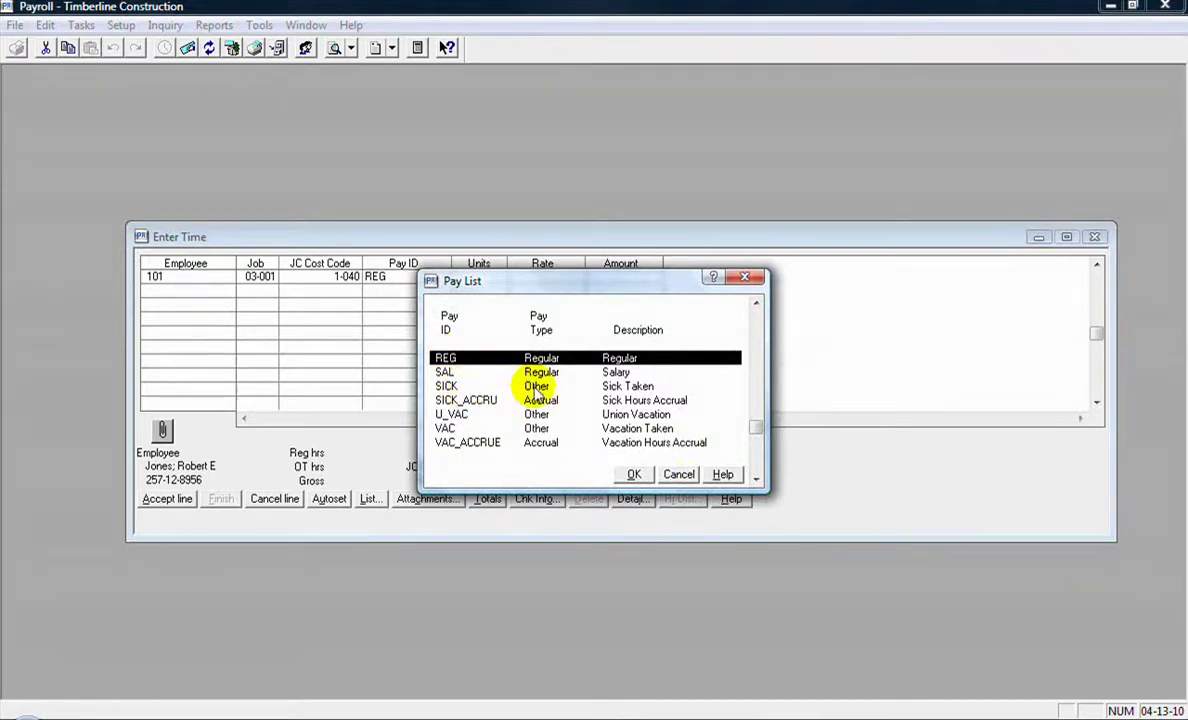
# Step: Keep pay ID REG, enter 8 units at 18.74, and accept the 149.92 line
pyautogui.click(677, 475)
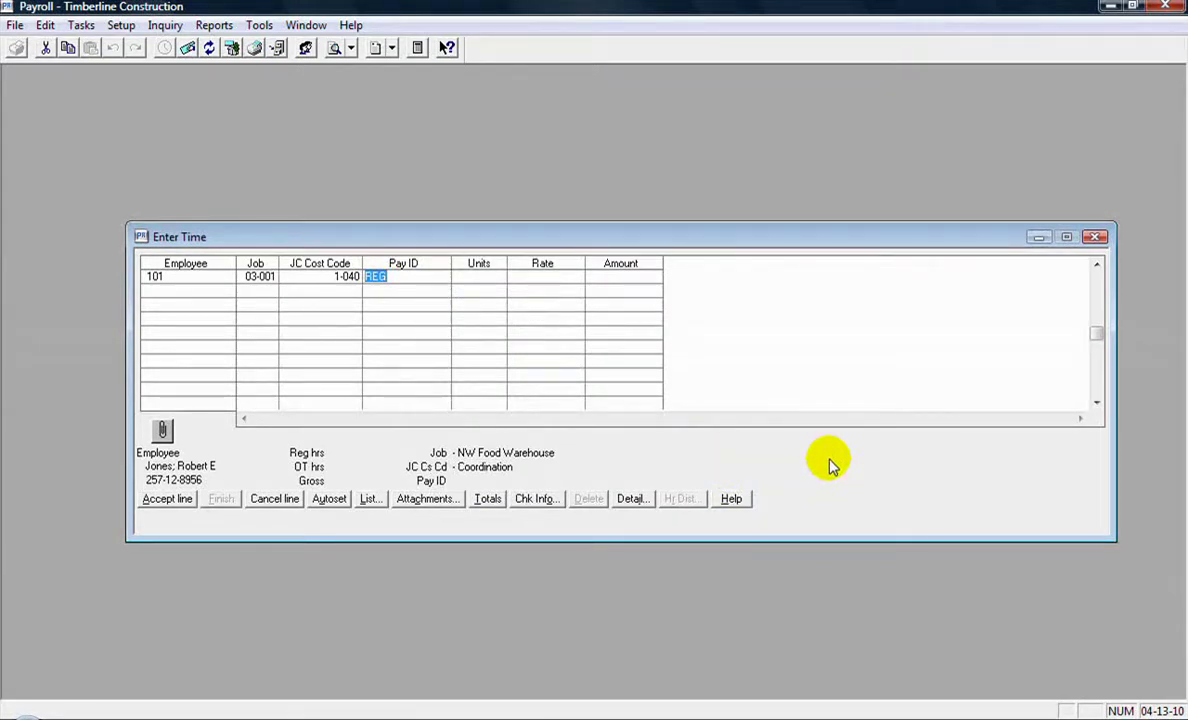
pyautogui.press('Tab')
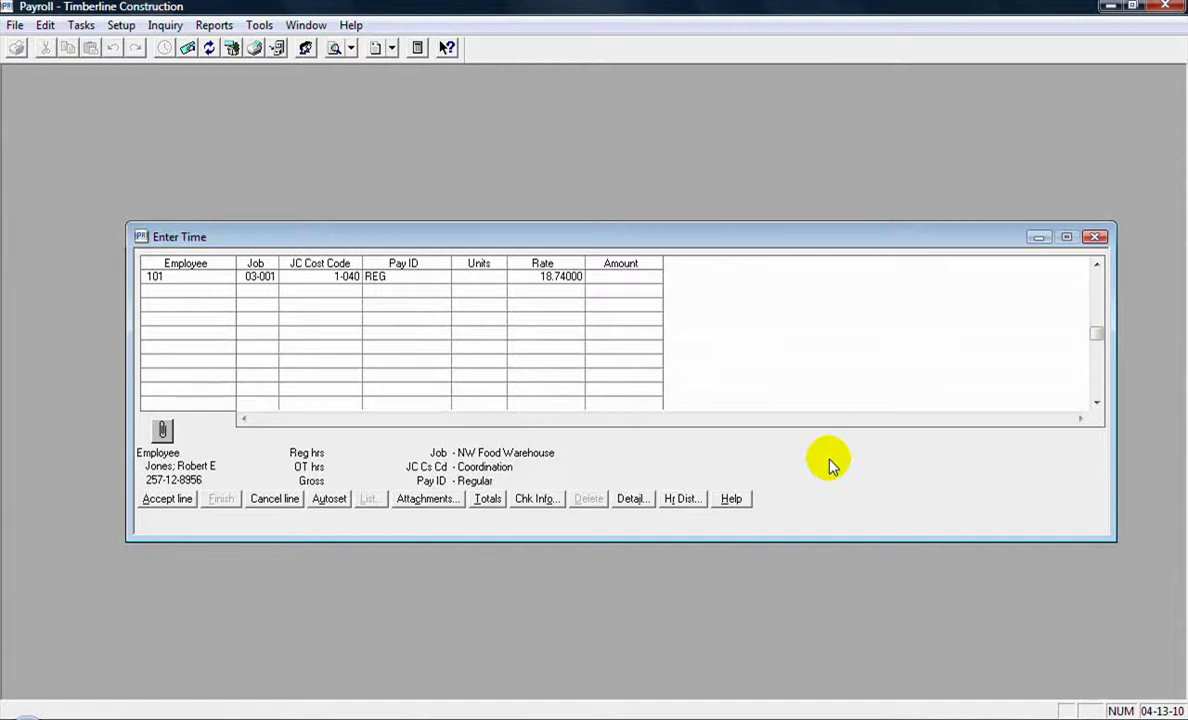
pyautogui.write('8')
pyautogui.press('Tab')
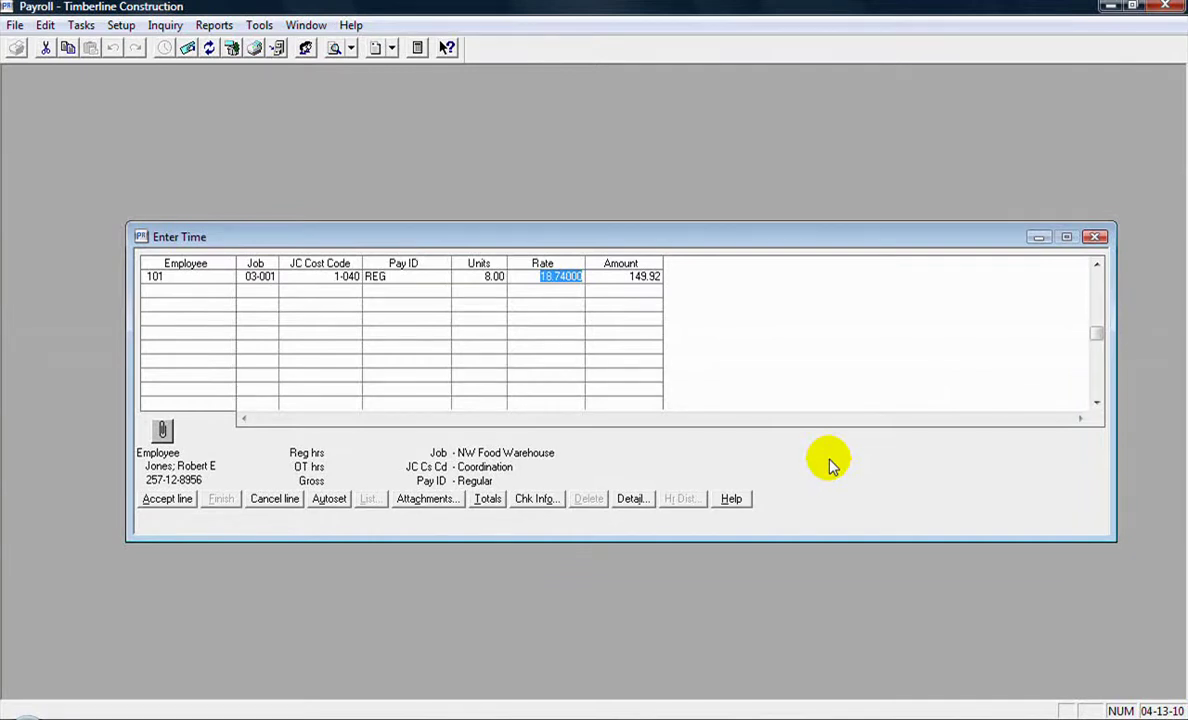
pyautogui.press('Return')
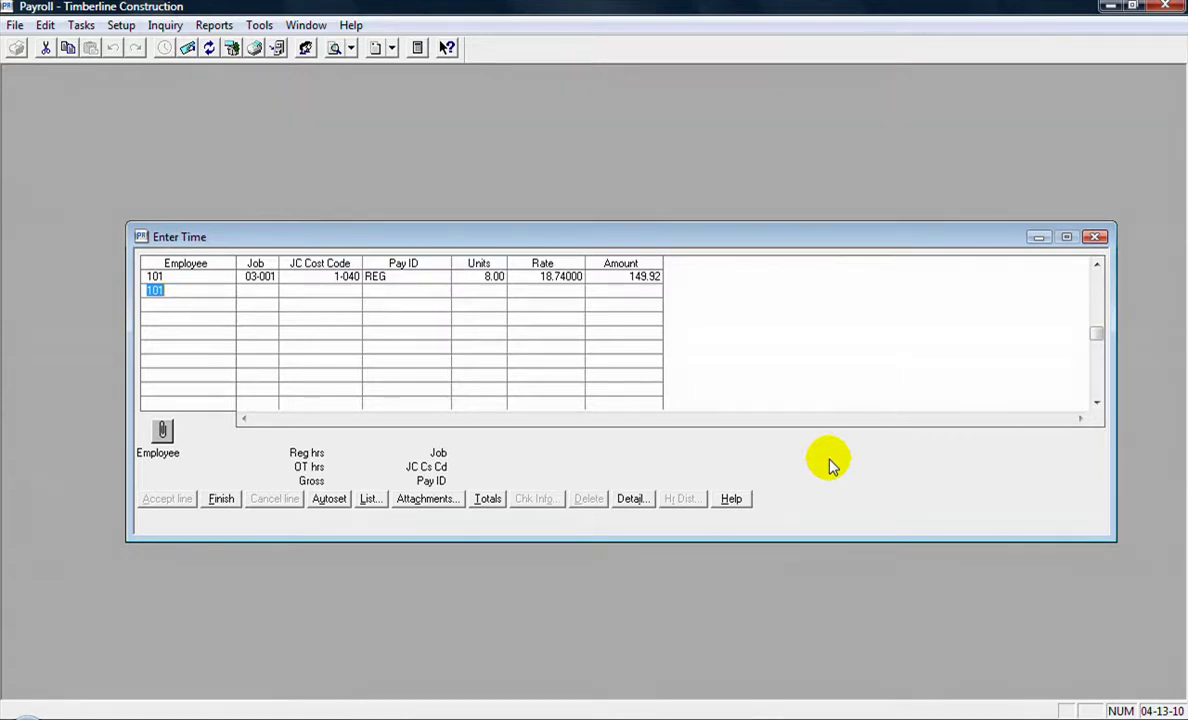
pyautogui.press('Tab')
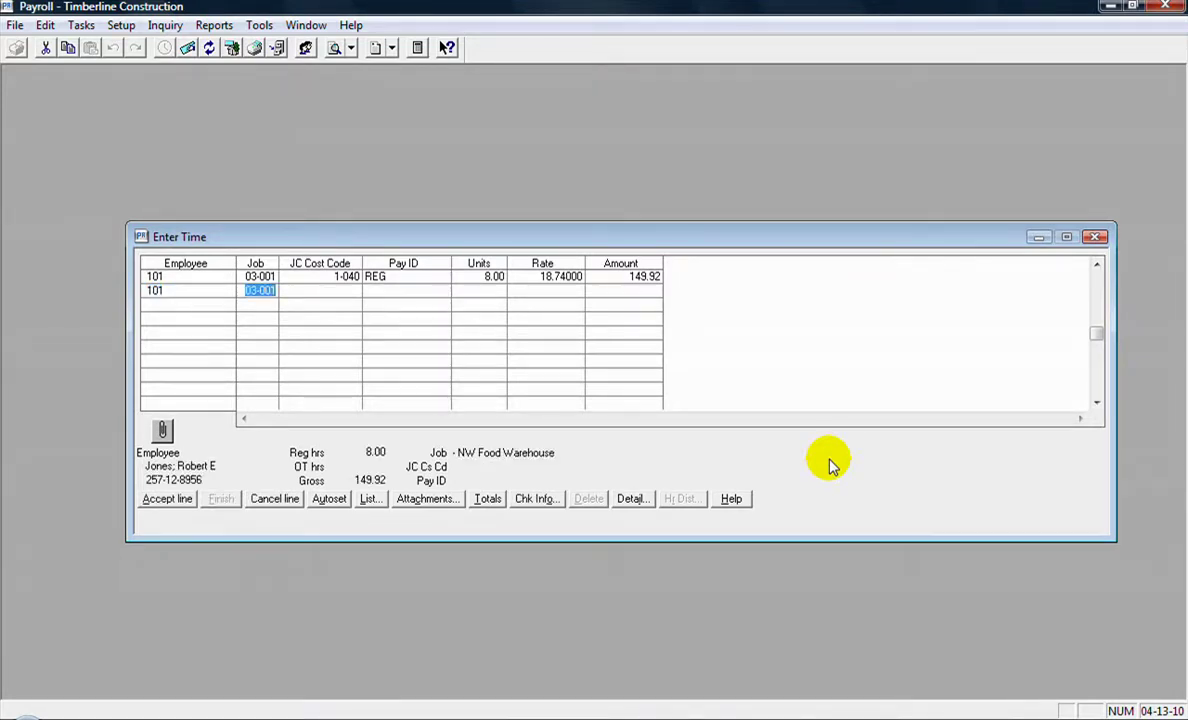
# Step: Set the second line for employee 101 to pay ID OT with 2 units at 28.11, totalling 56.22
pyautogui.press('Tab')
pyautogui.press('Tab')
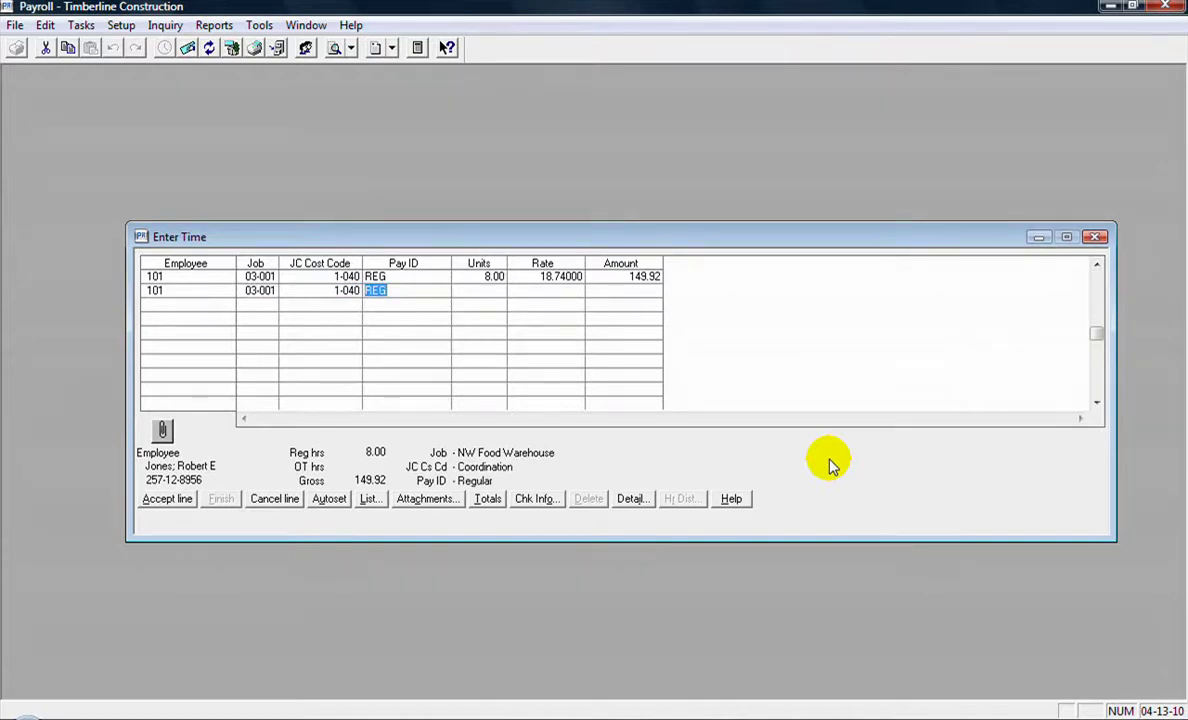
pyautogui.press('F4')
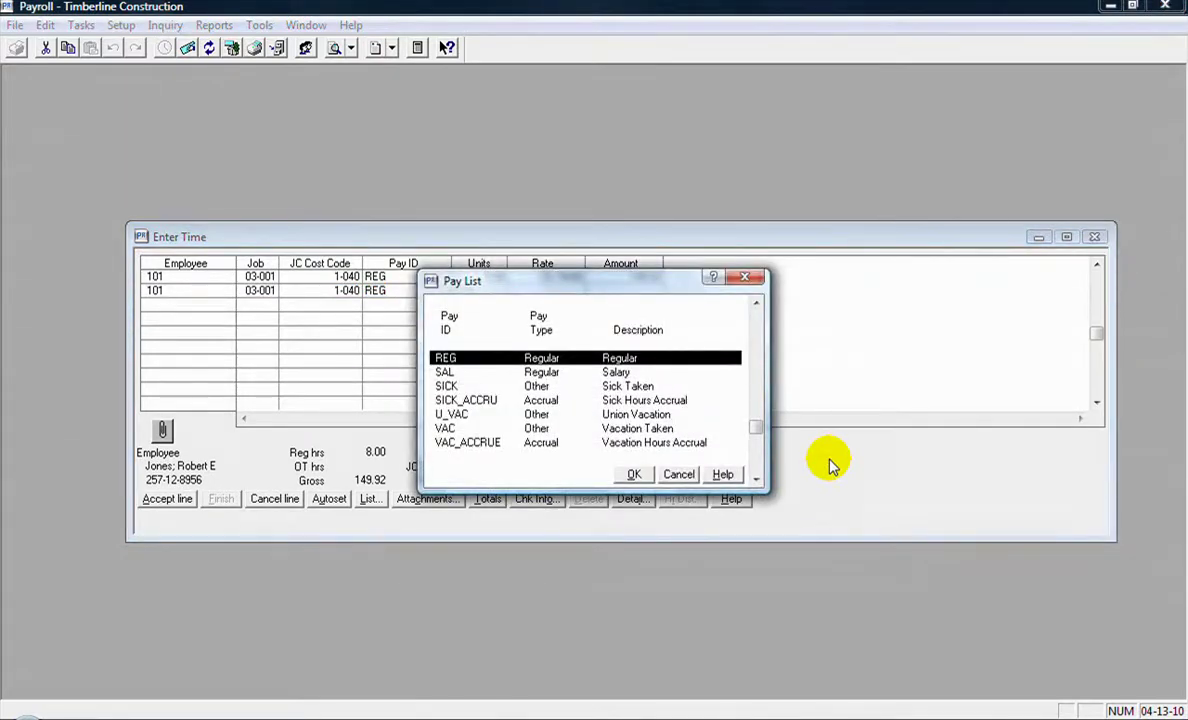
pyautogui.press('Up')
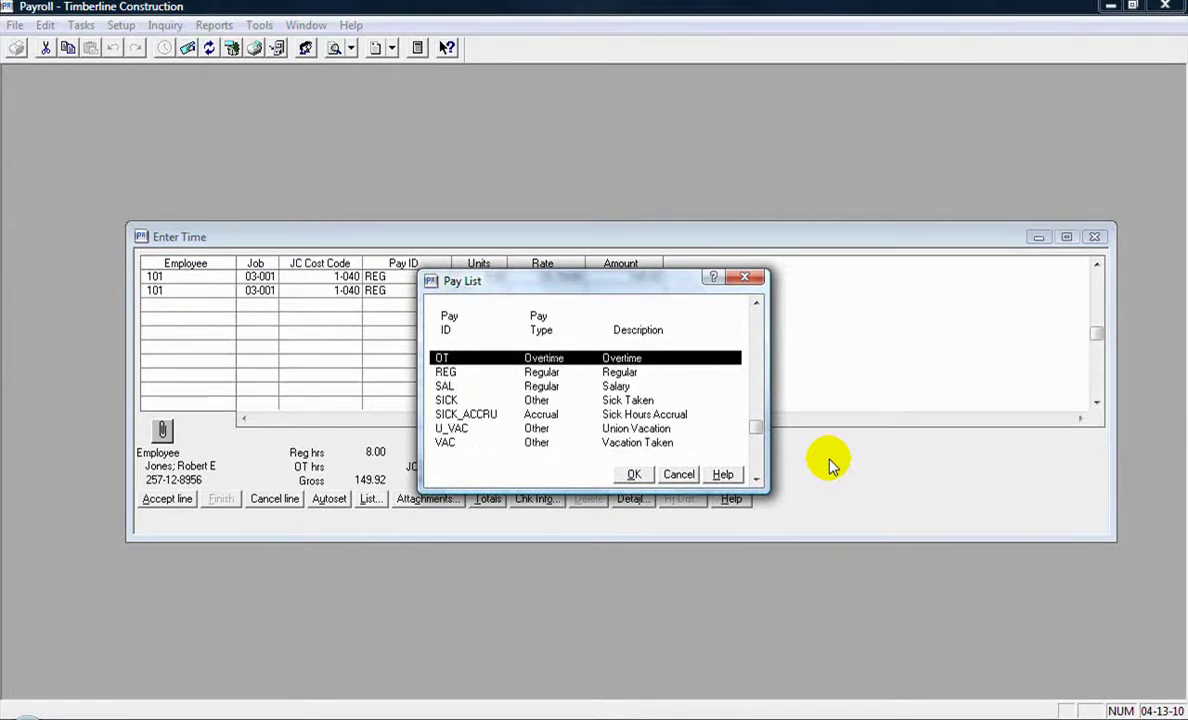
pyautogui.press('Return')
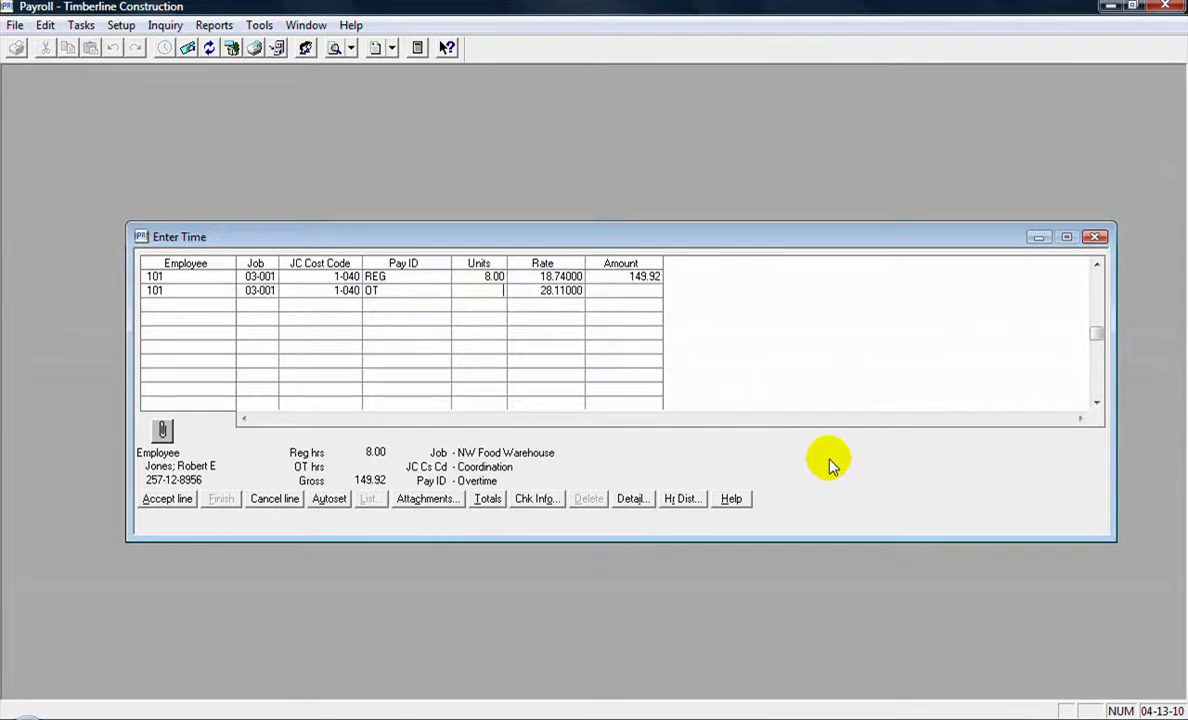
pyautogui.write('2')
pyautogui.press('Tab')
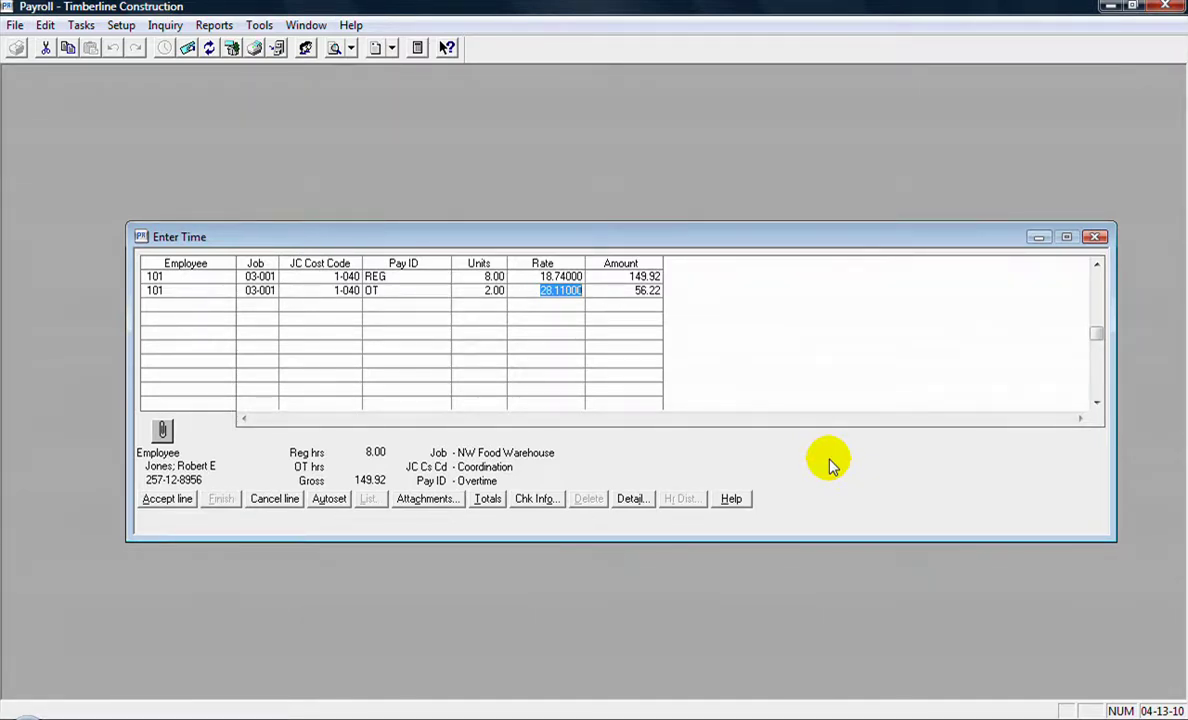
# Step: Accept the overtime line, confirm its job cost details, and add category OT to the standard list
pyautogui.press('Tab')
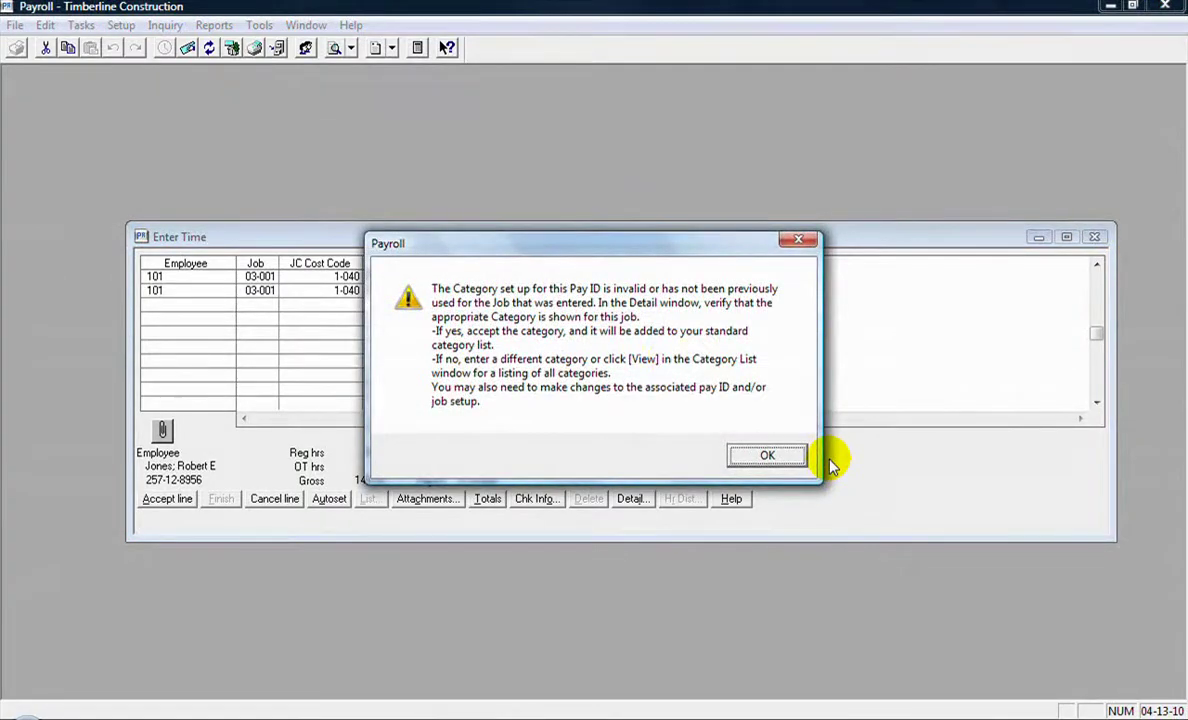
pyautogui.moveTo(594, 253); pyautogui.dragTo(583, 331)
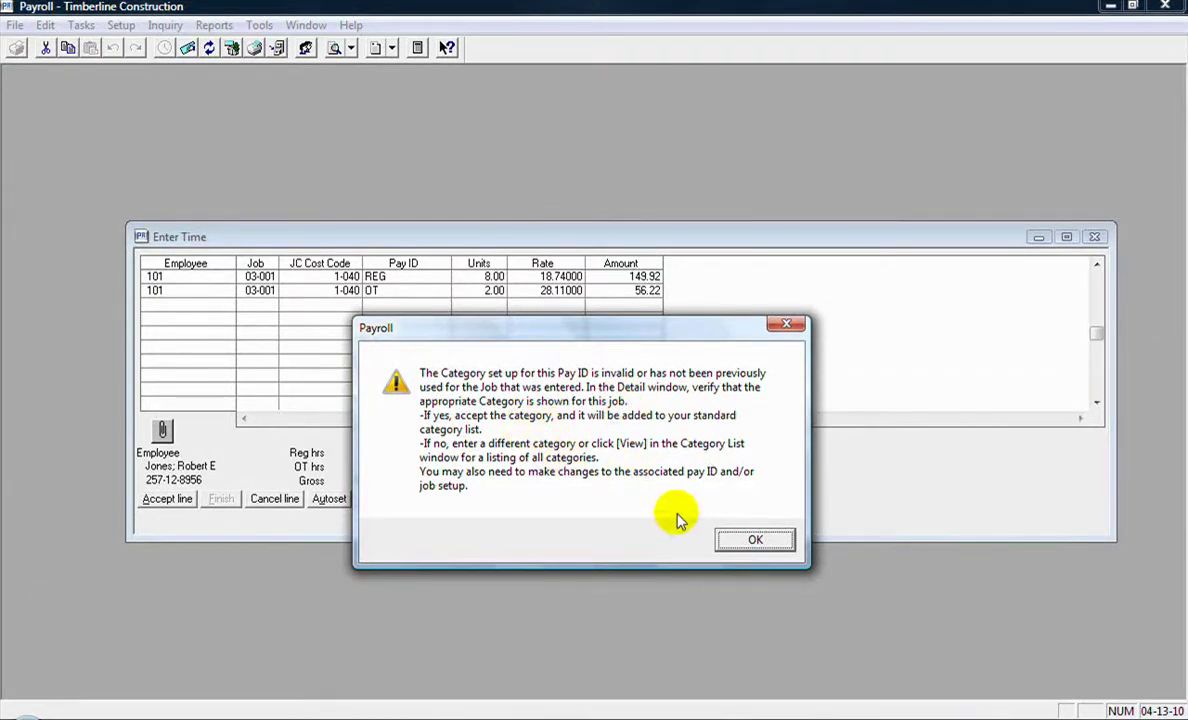
pyautogui.click(752, 542)
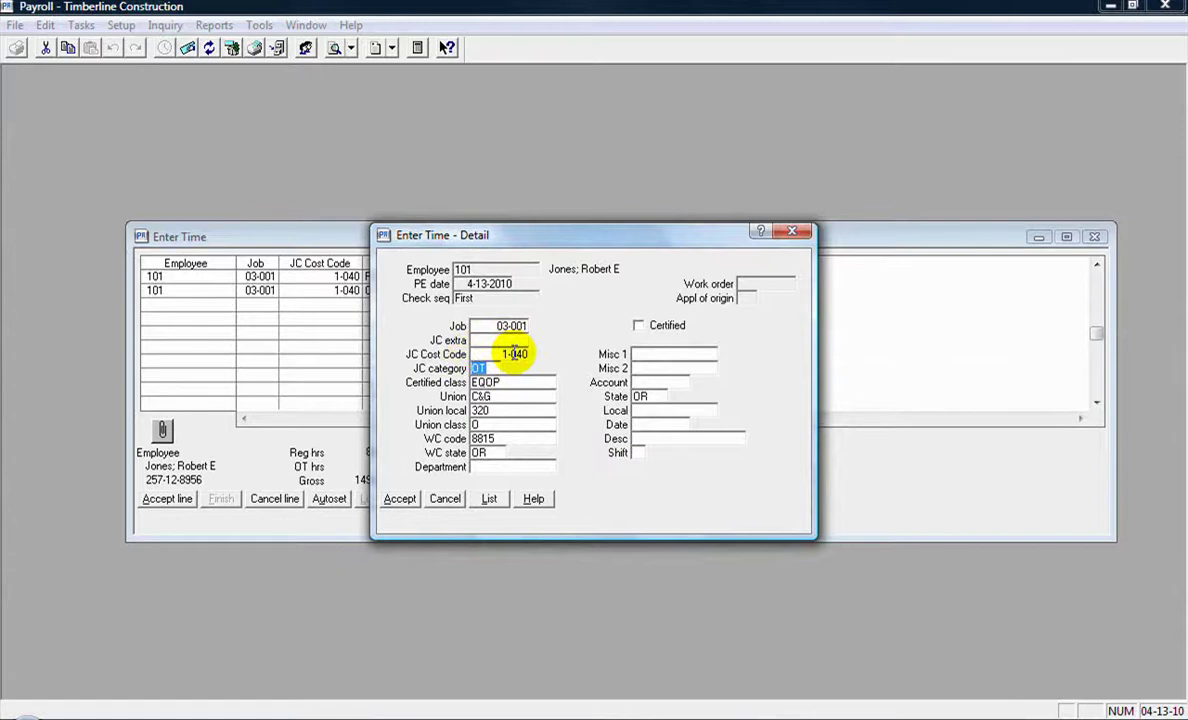
pyautogui.click(400, 500)
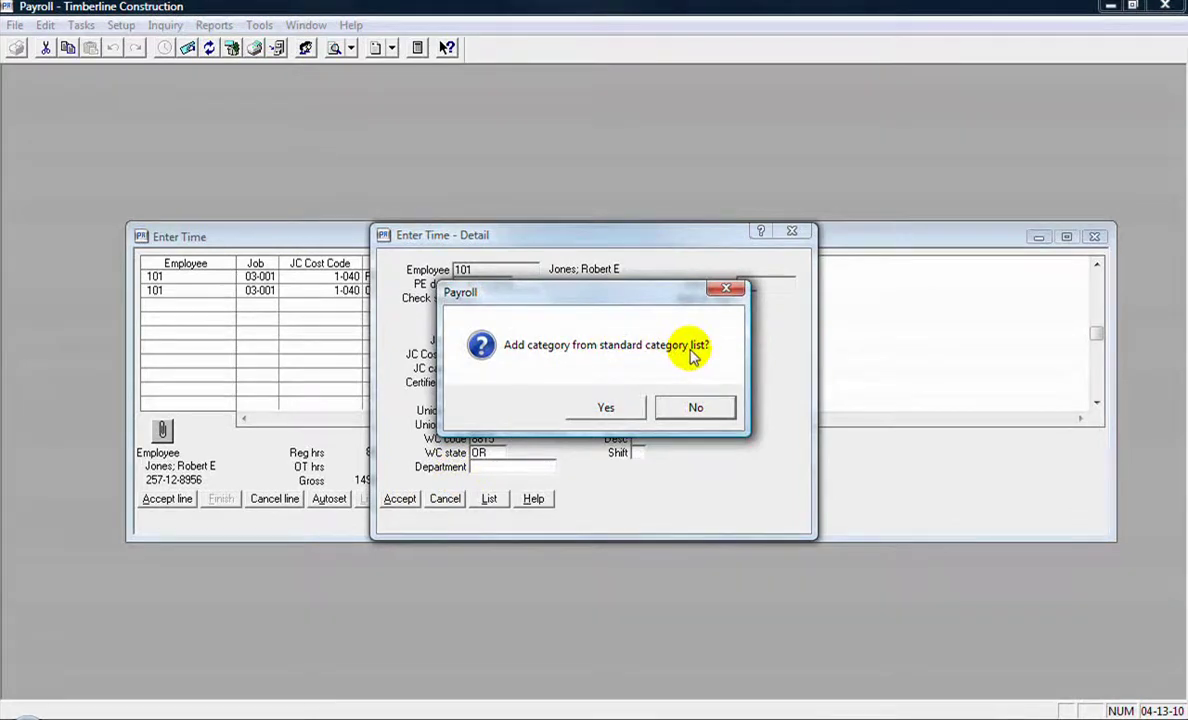
pyautogui.click(605, 407)
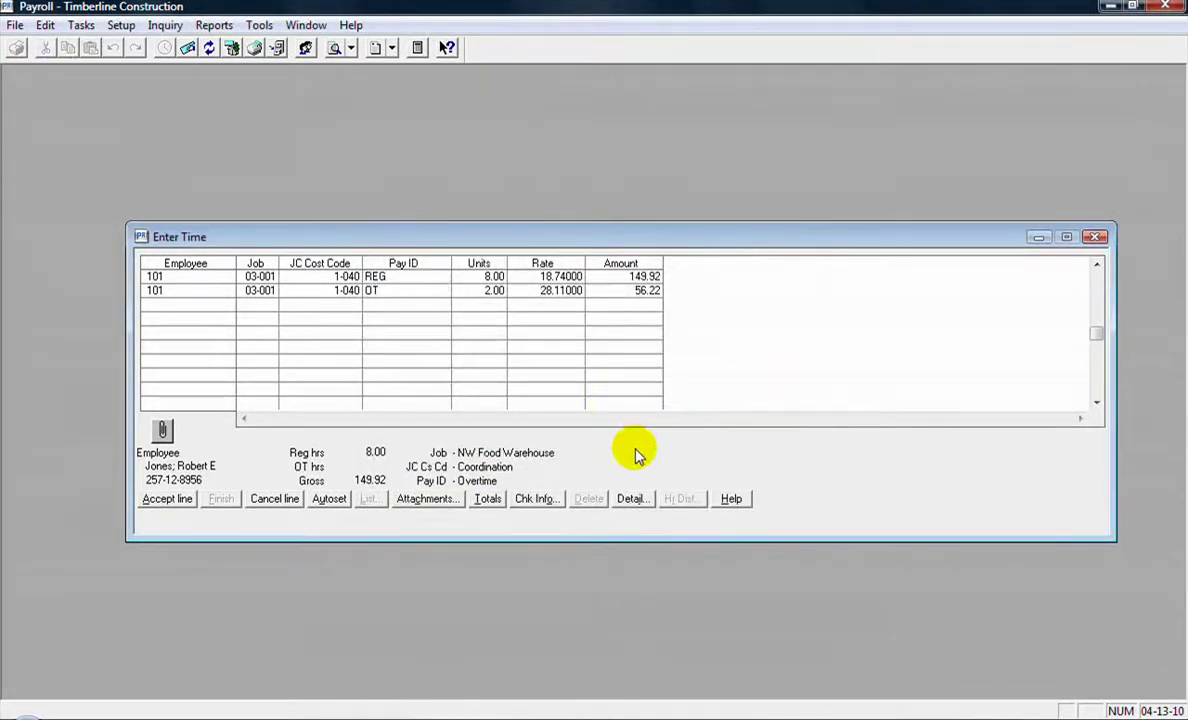
pyautogui.press('Return')
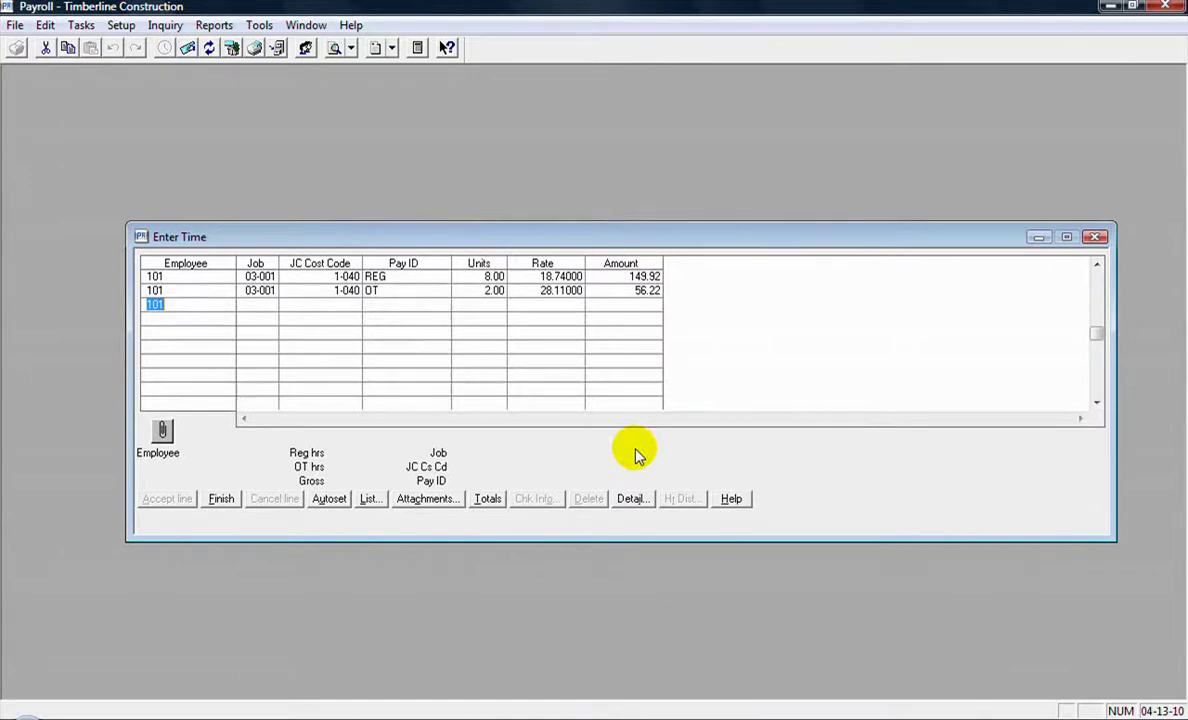
# Step: Clear job 03-001 from the third row, enter REG with 10 units, and accept the 187.40 line
pyautogui.press('Return')
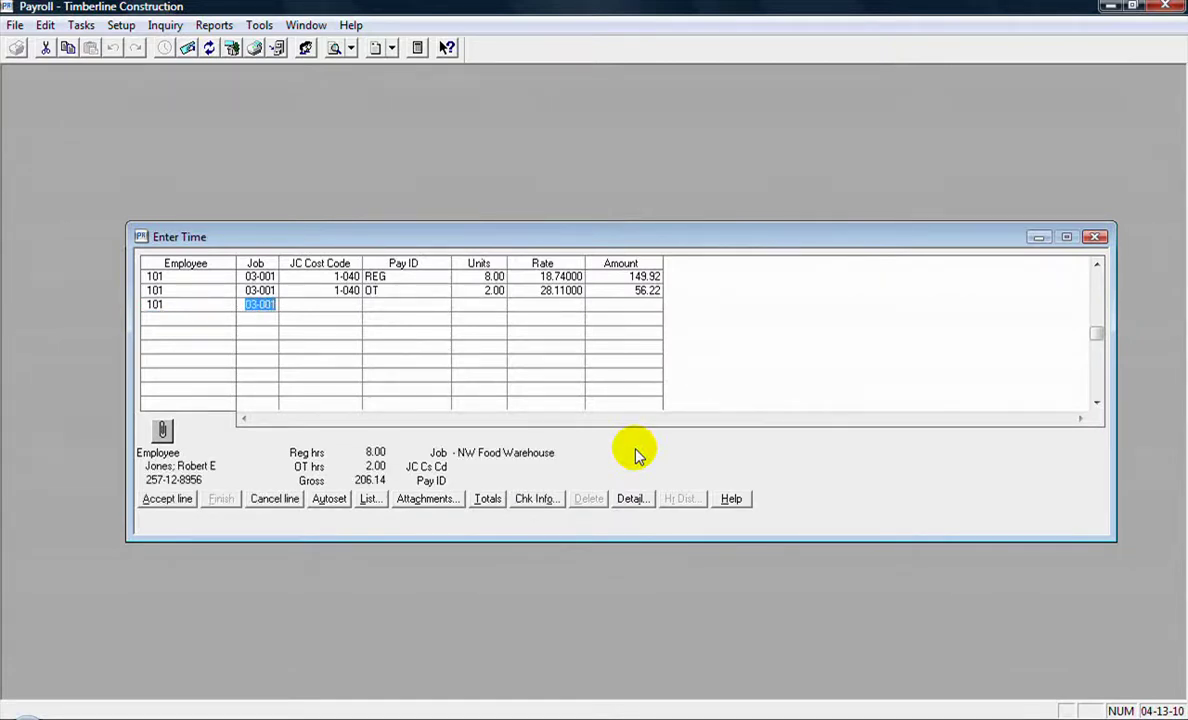
pyautogui.press('BackSpace')
pyautogui.press('Return')
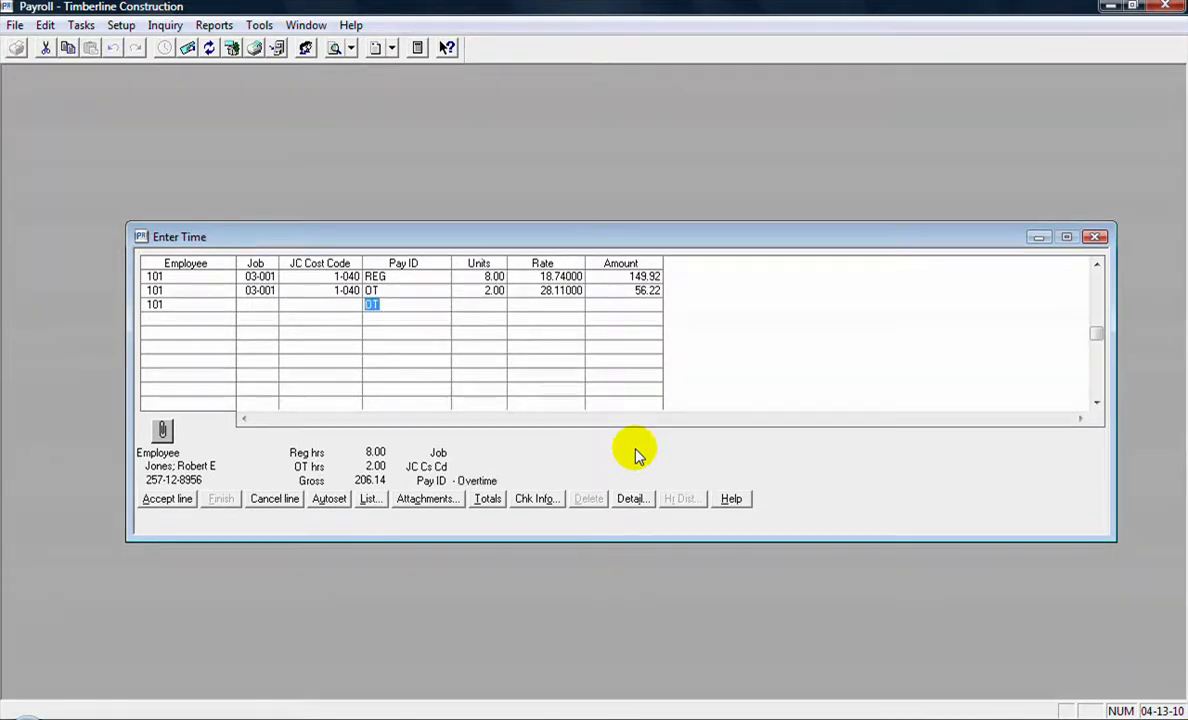
pyautogui.press('F9')
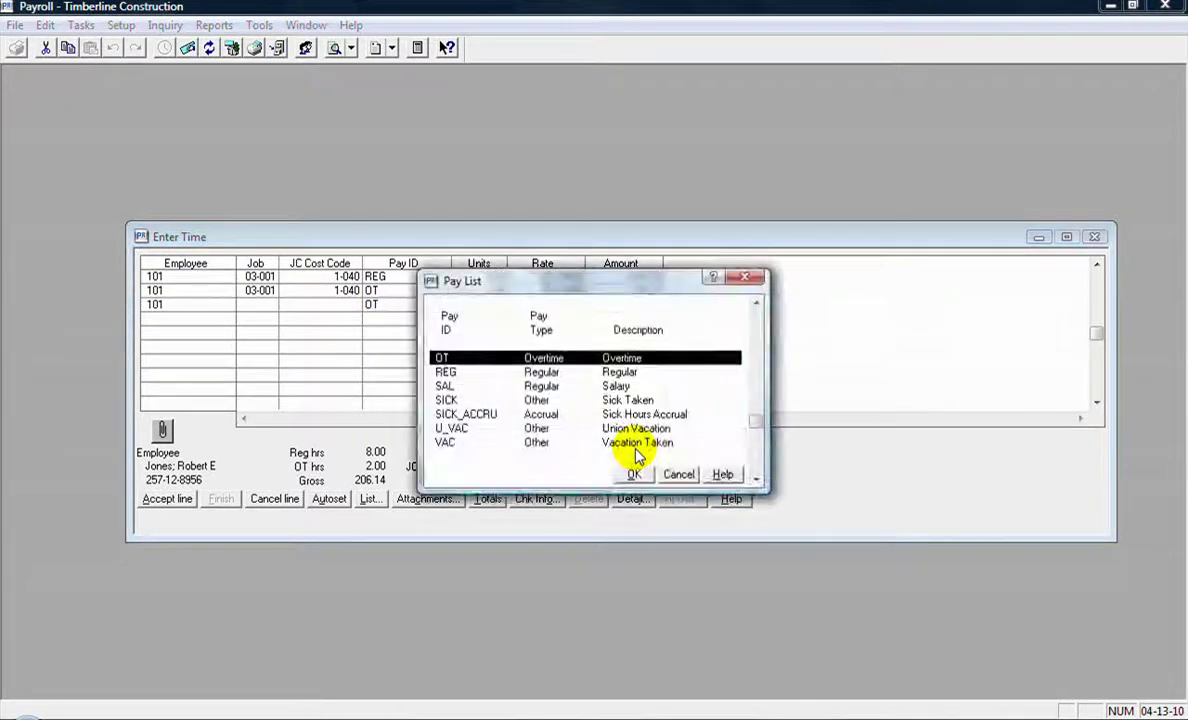
pyautogui.press('Escape')
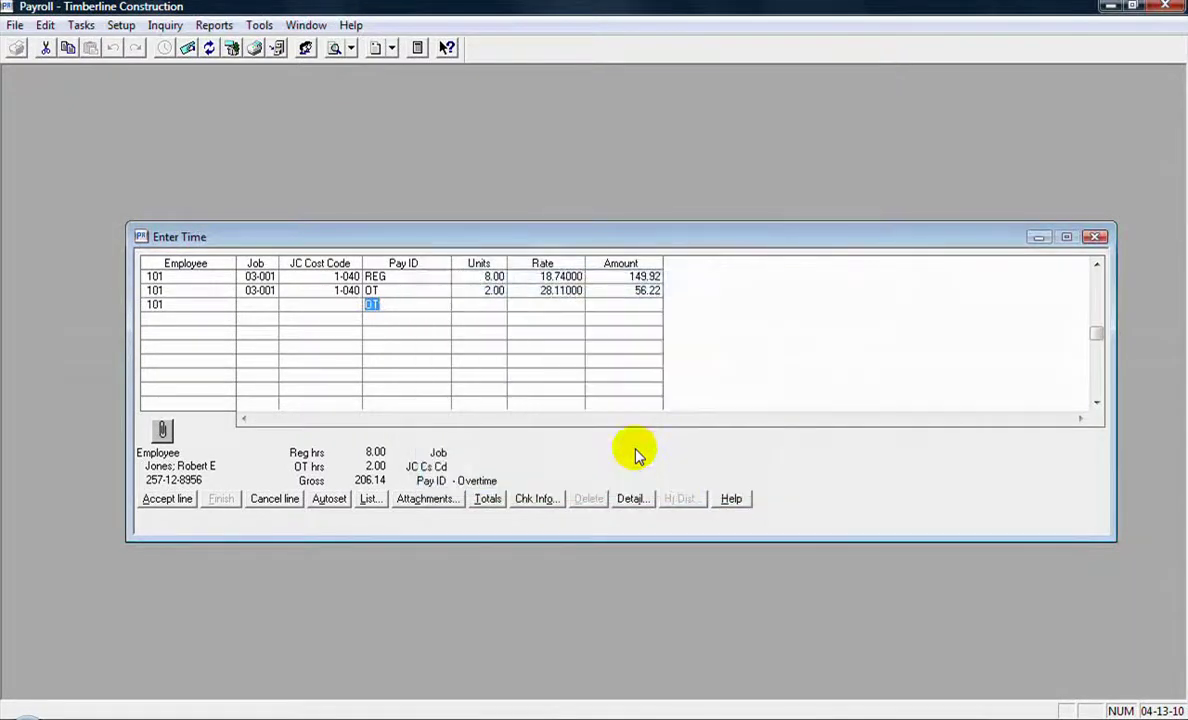
pyautogui.write('REG')
pyautogui.press('Tab')
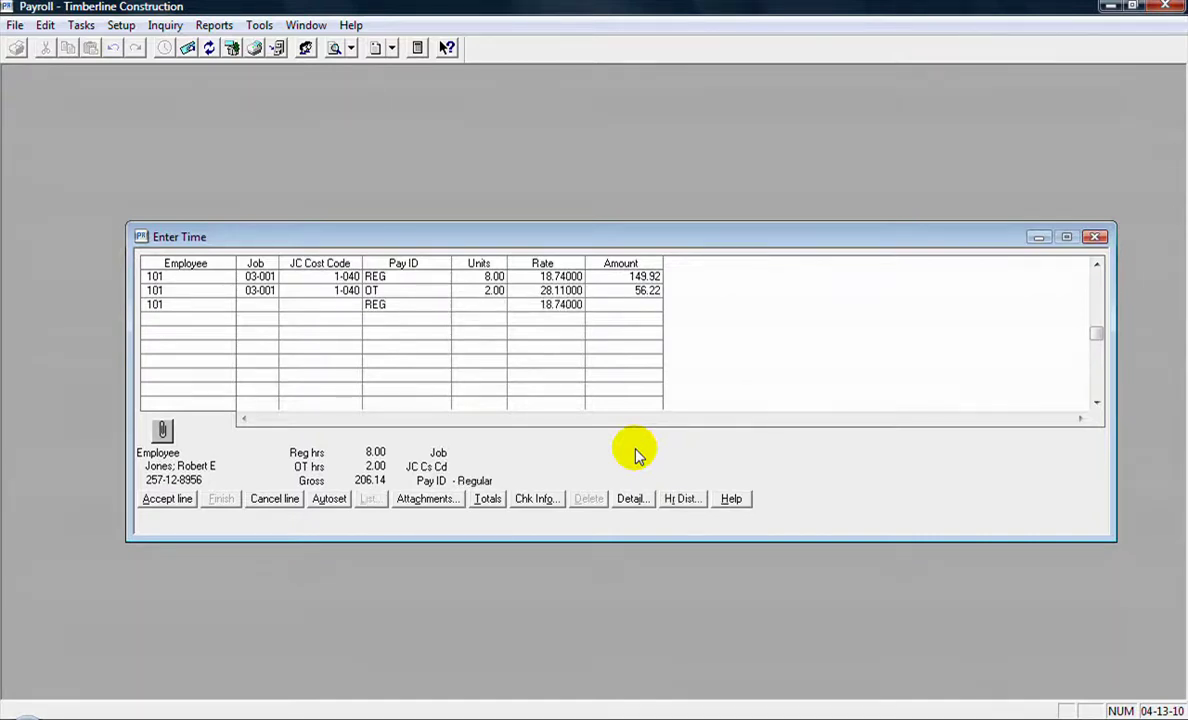
pyautogui.write('10')
pyautogui.press('Tab')
pyautogui.press('Return')
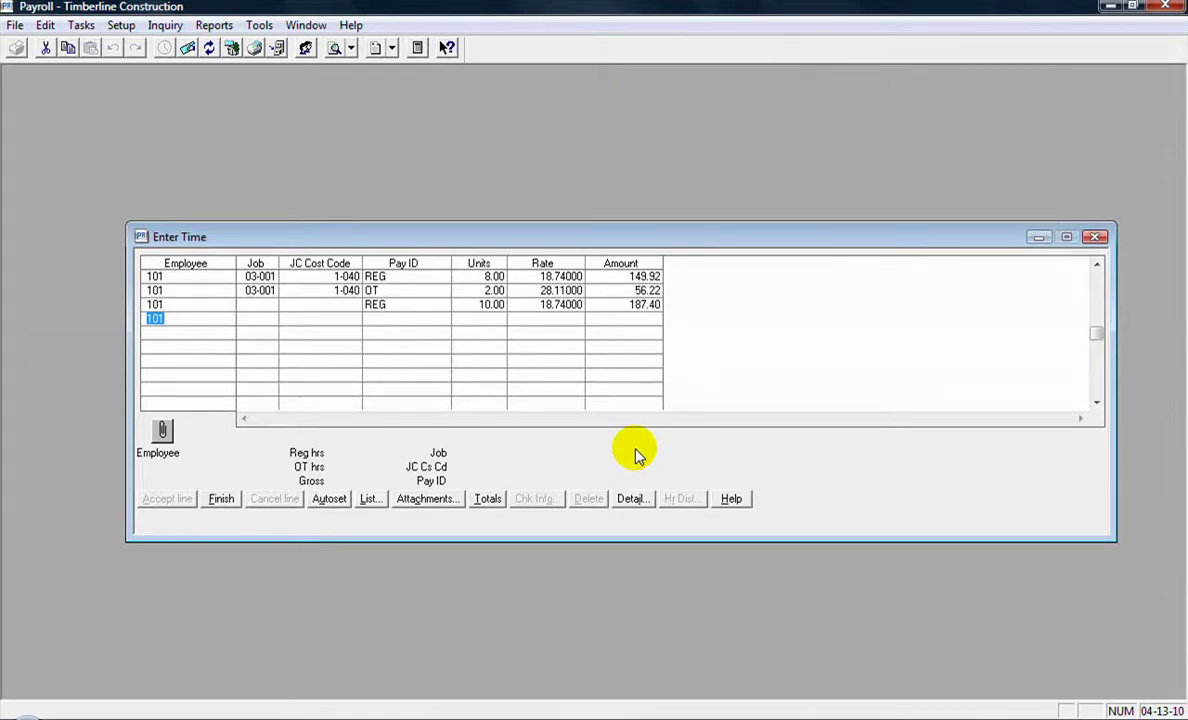
# Step: Enter employee 102 on job 03-002, cost code 1-040, REG with 8 units at 15.30, and accept it
pyautogui.write('102')
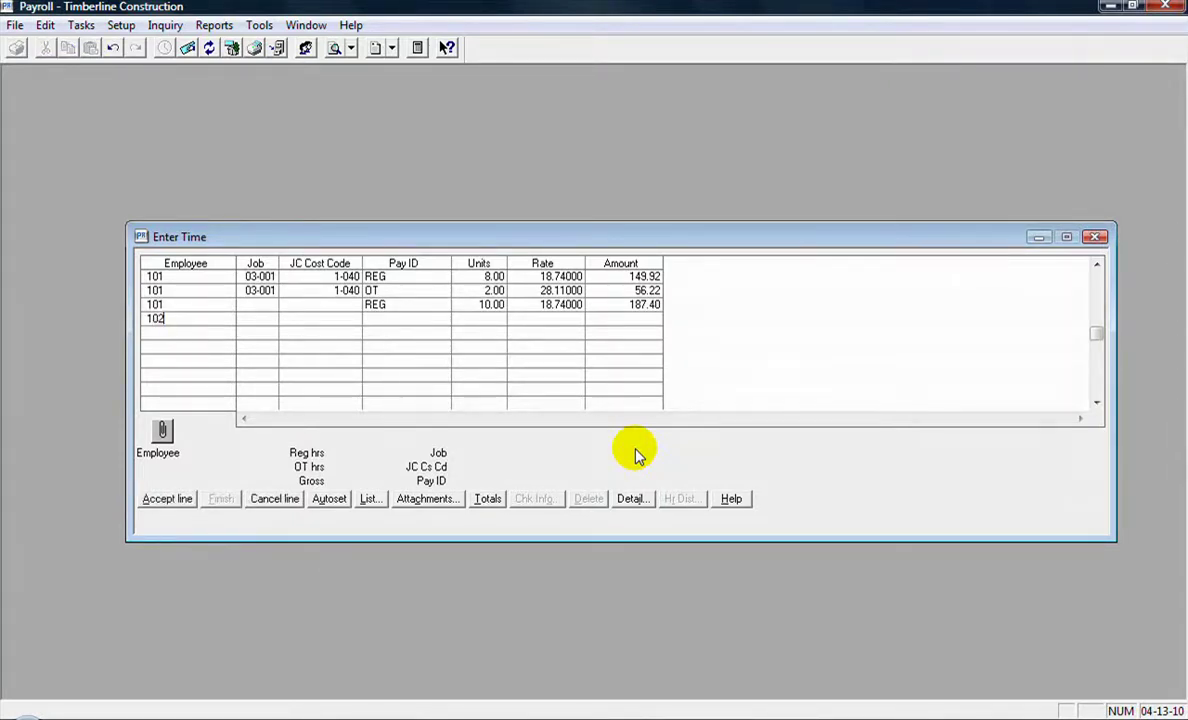
pyautogui.press('Tab')
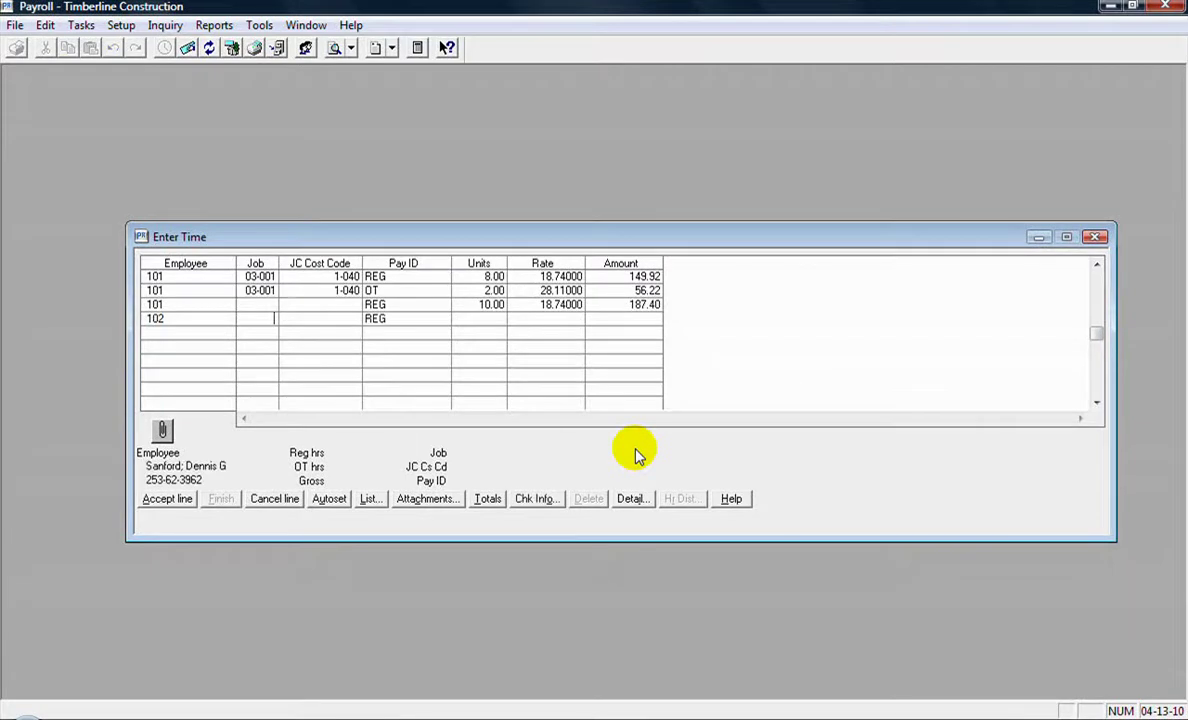
pyautogui.press('F9')
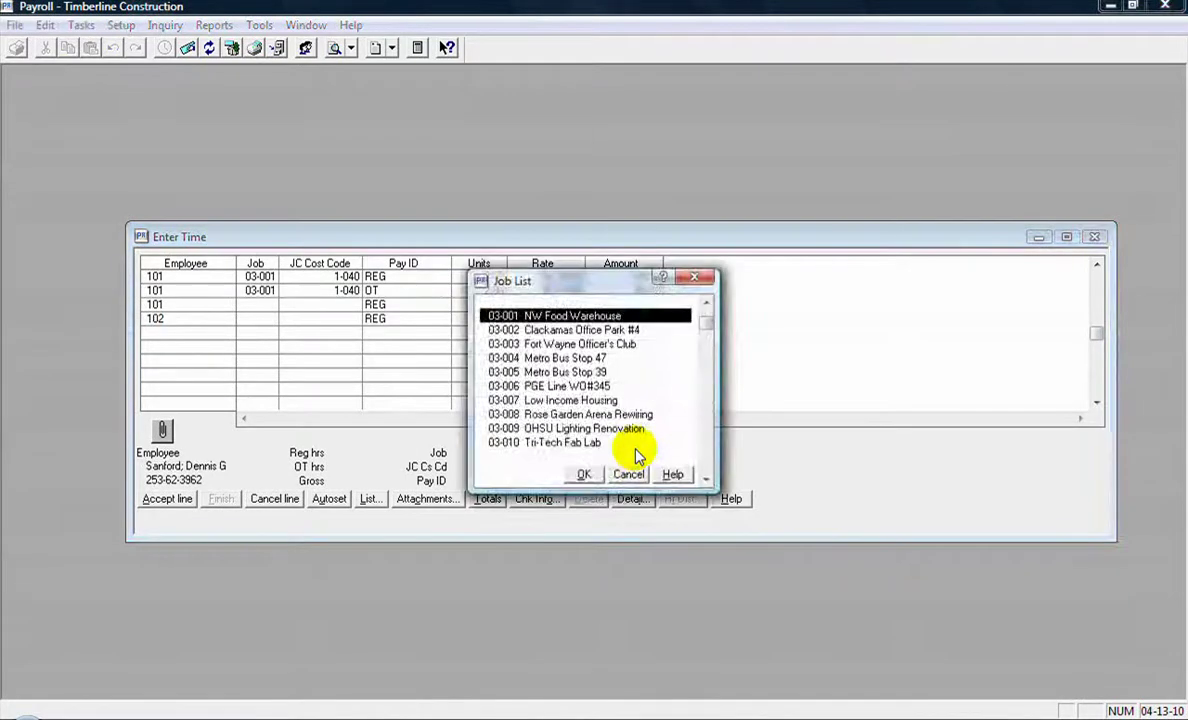
pyautogui.press('Down')
pyautogui.press('Return')
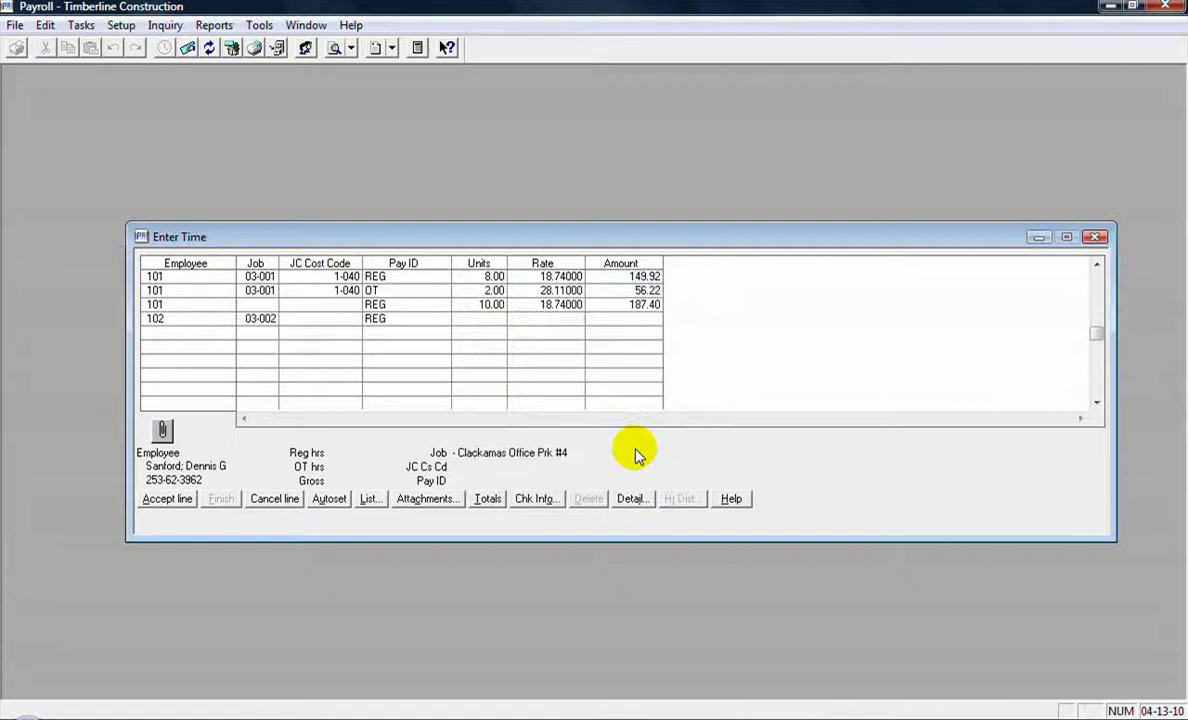
pyautogui.press('F9')
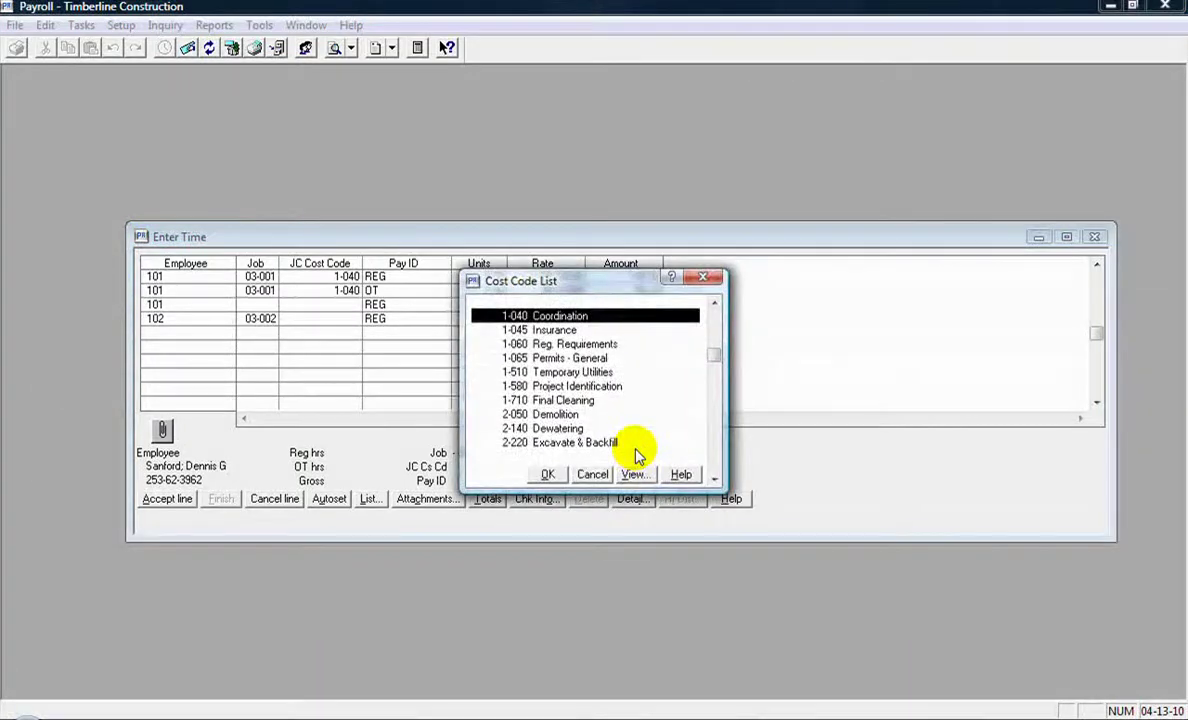
pyautogui.press('Return')
pyautogui.press('Return')
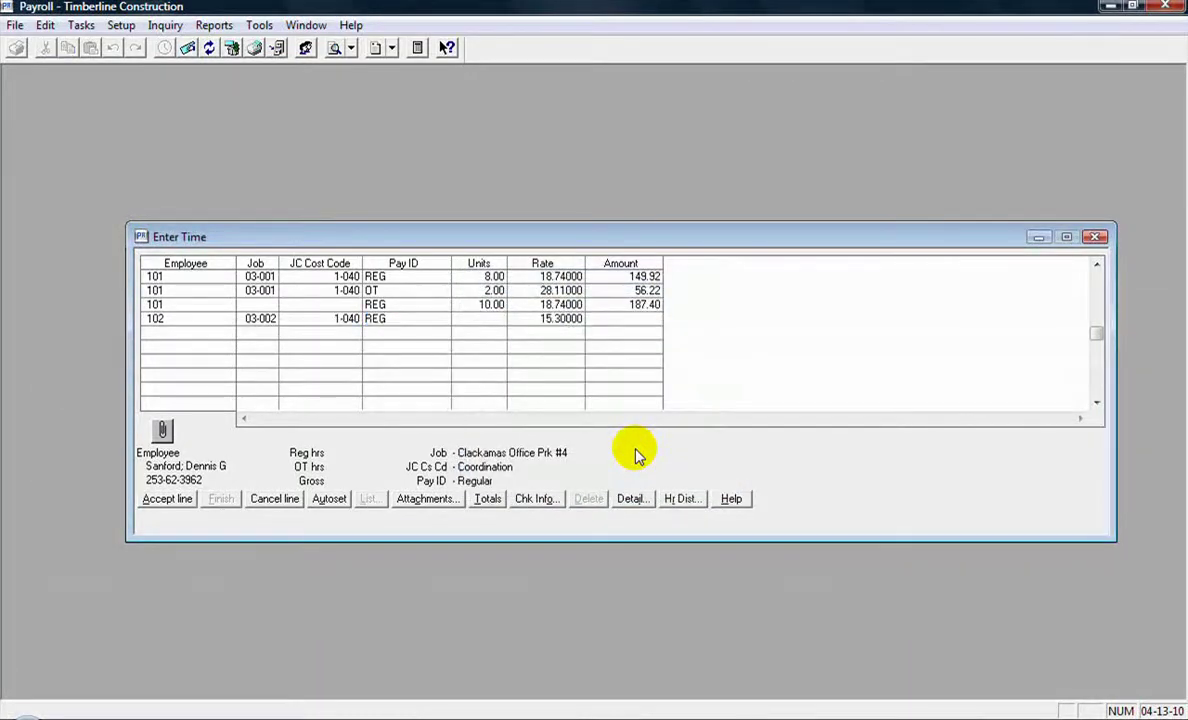
pyautogui.write('8')
pyautogui.press('Return')
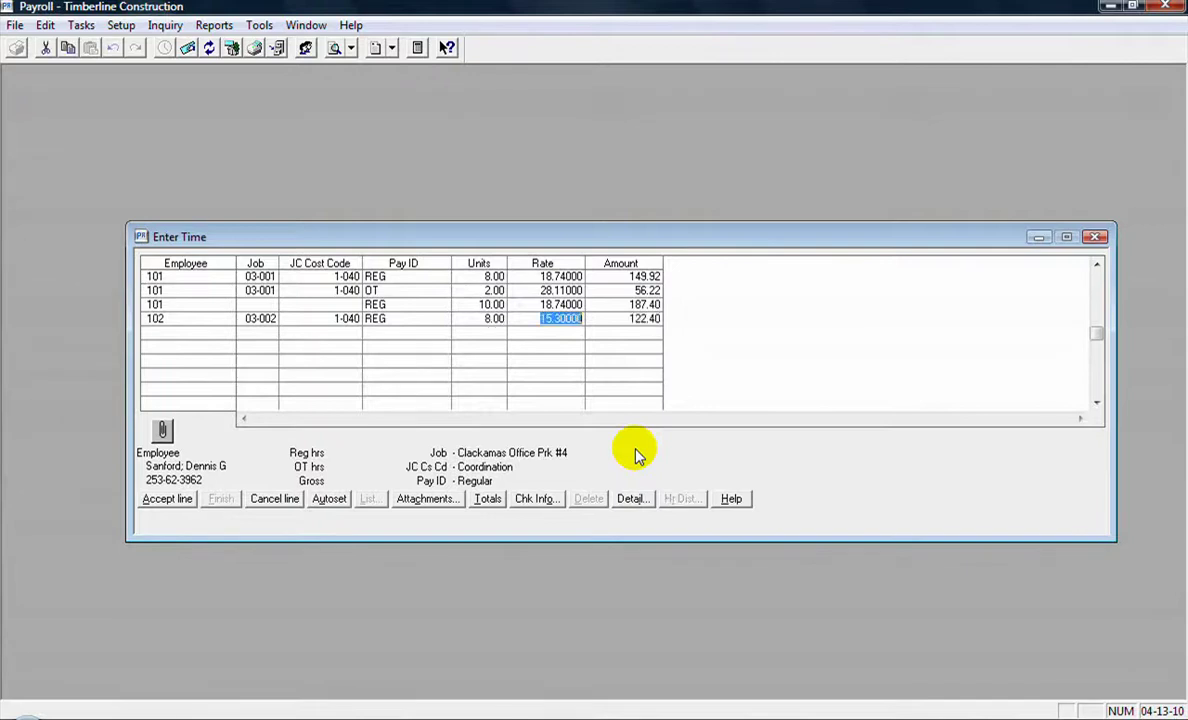
pyautogui.press('Return')
pyautogui.press('Return')
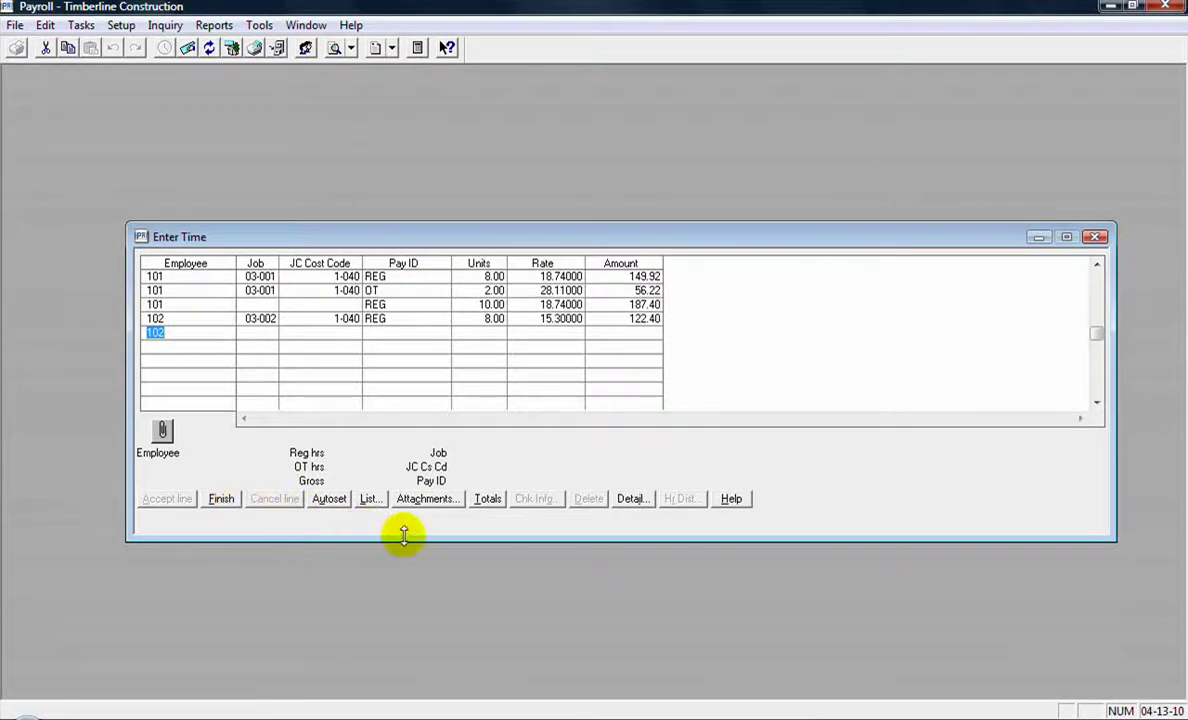
pyautogui.click(488, 499)
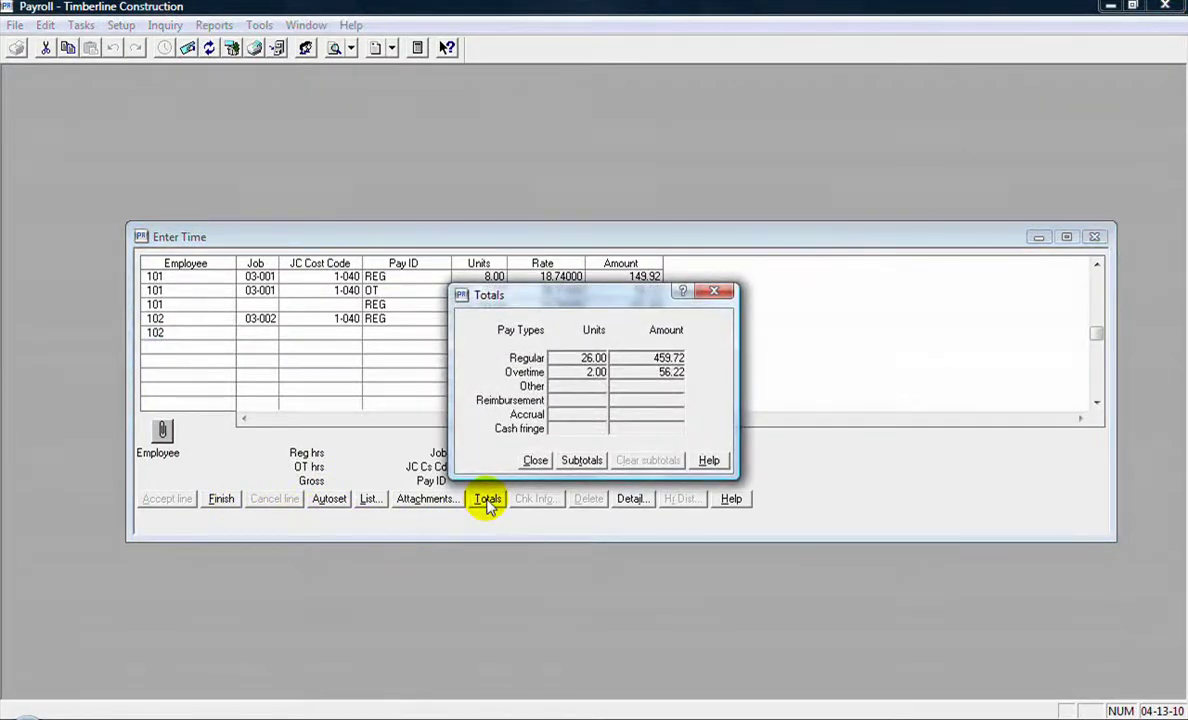
pyautogui.click(534, 461)
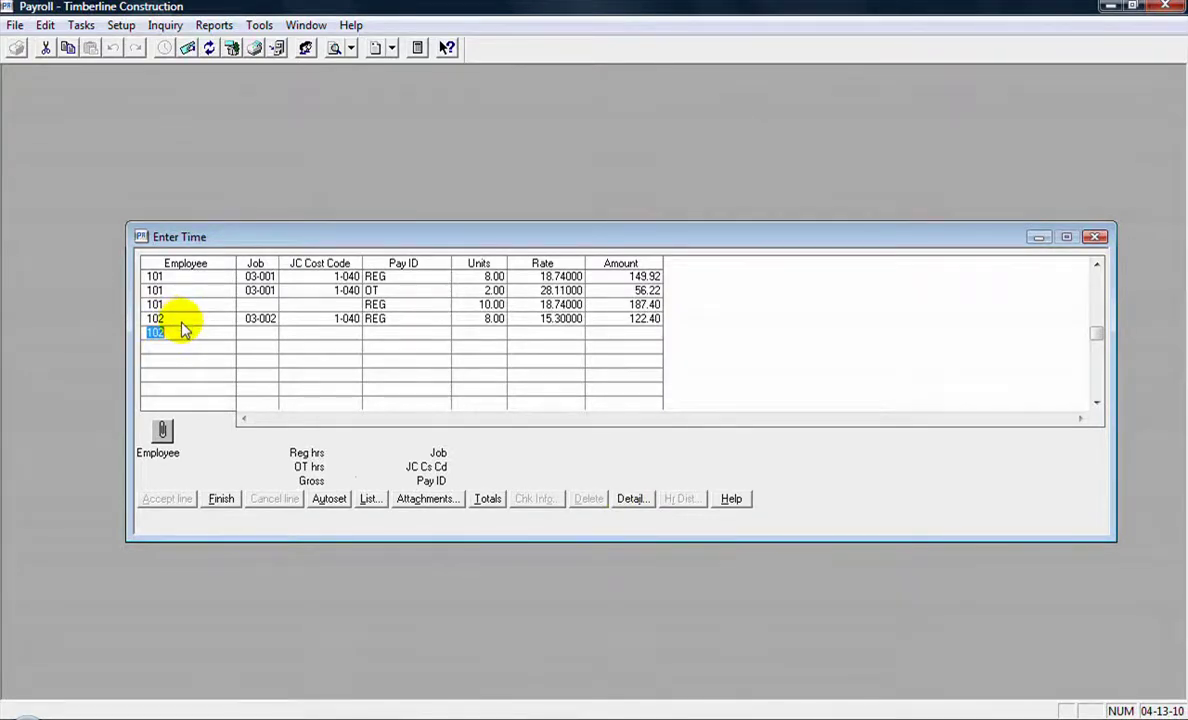
pyautogui.click(183, 319)
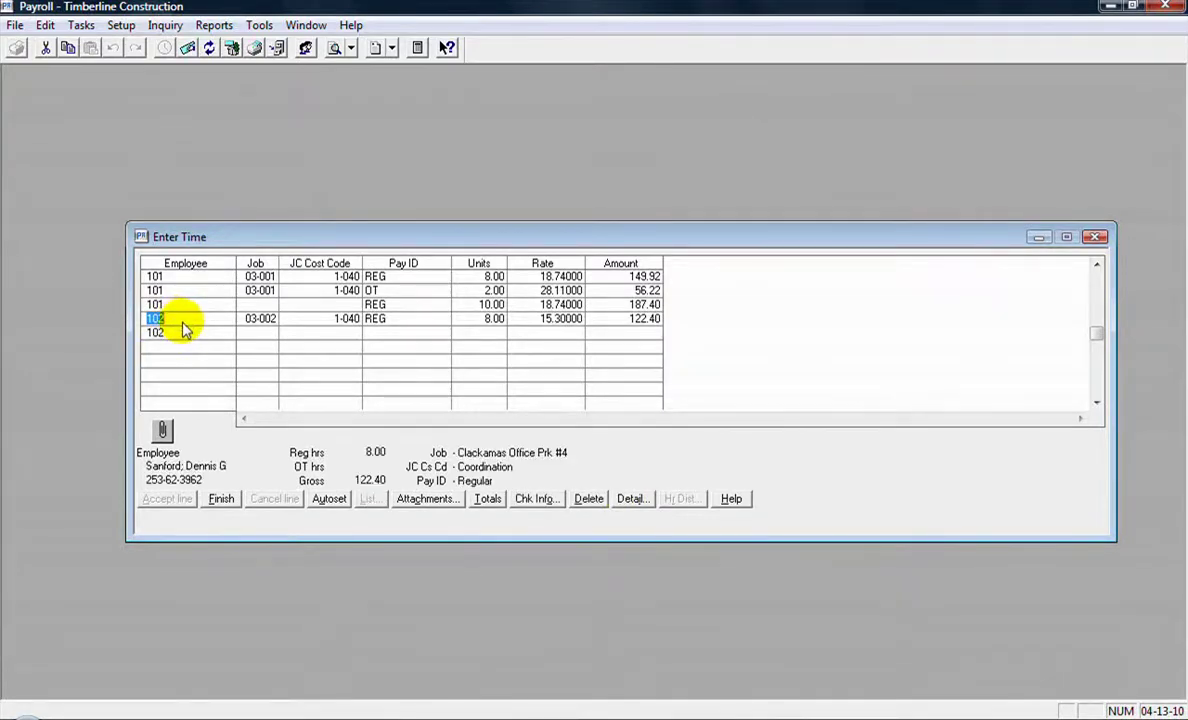
pyautogui.click(630, 499)
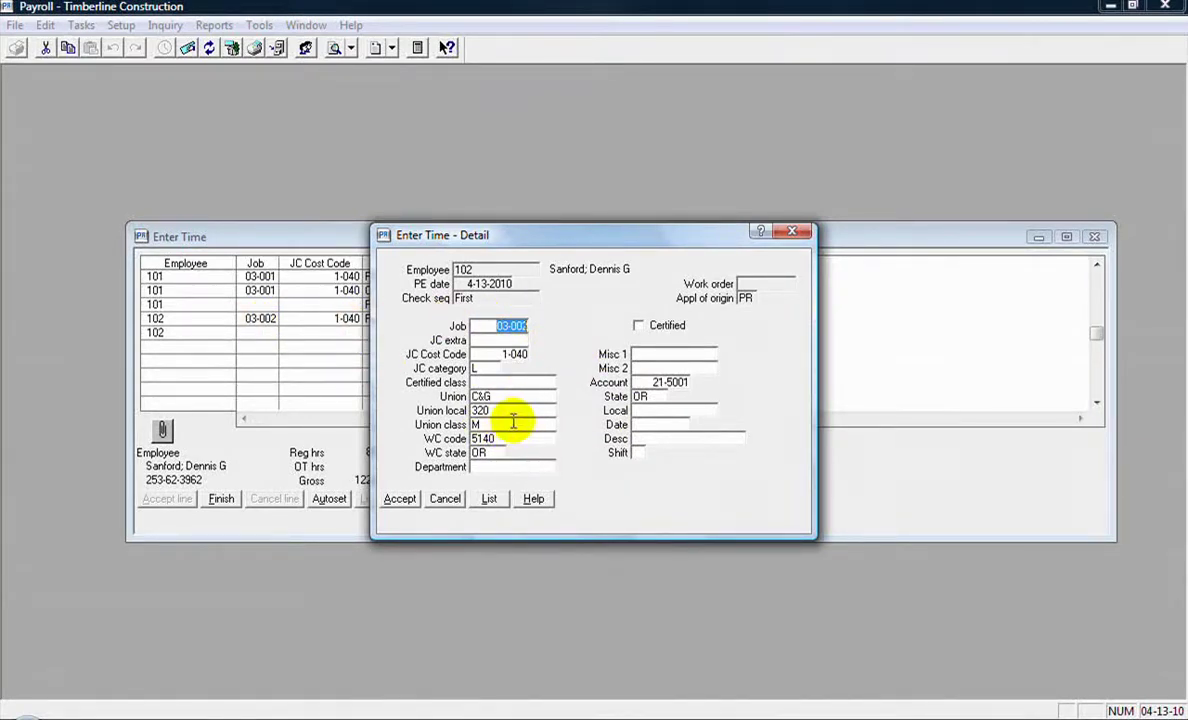
pyautogui.click(446, 499)
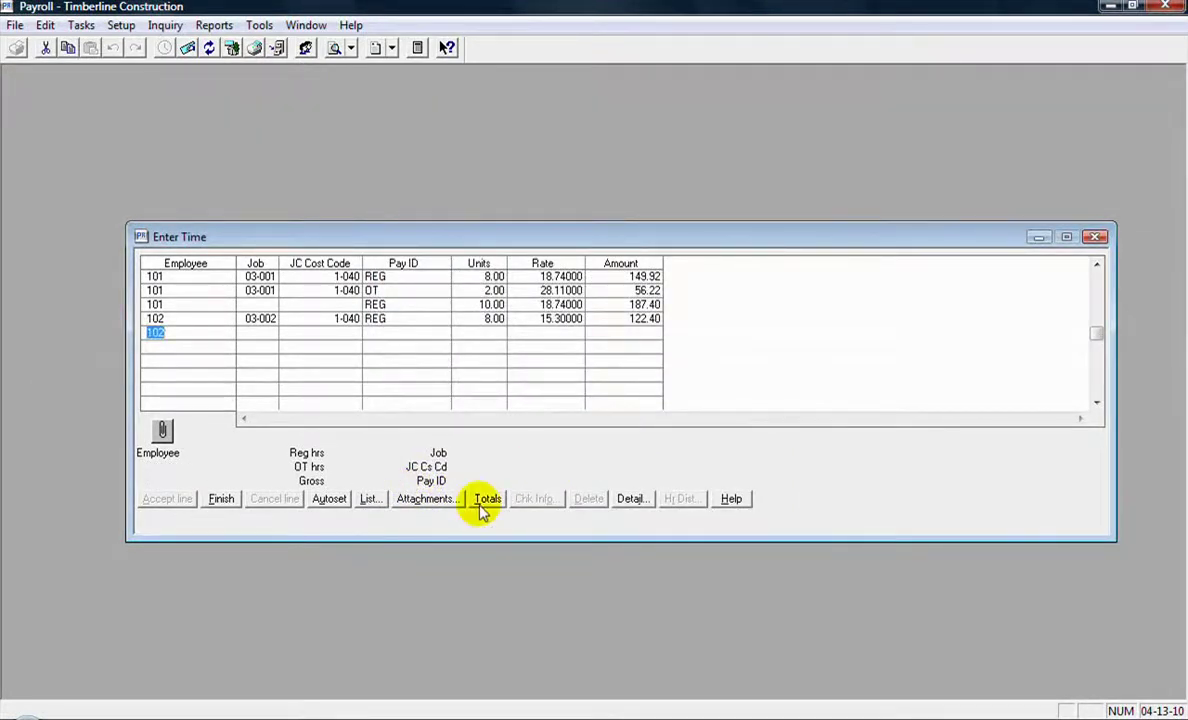
pyautogui.click(427, 500)
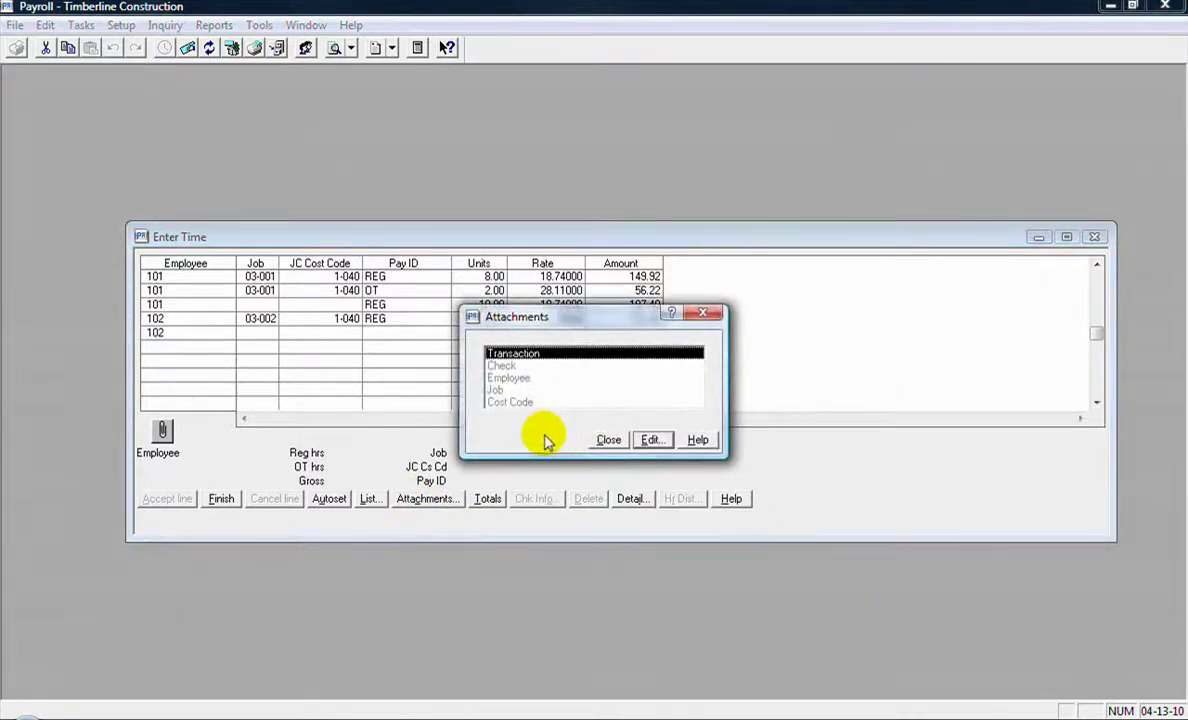
pyautogui.click(648, 439)
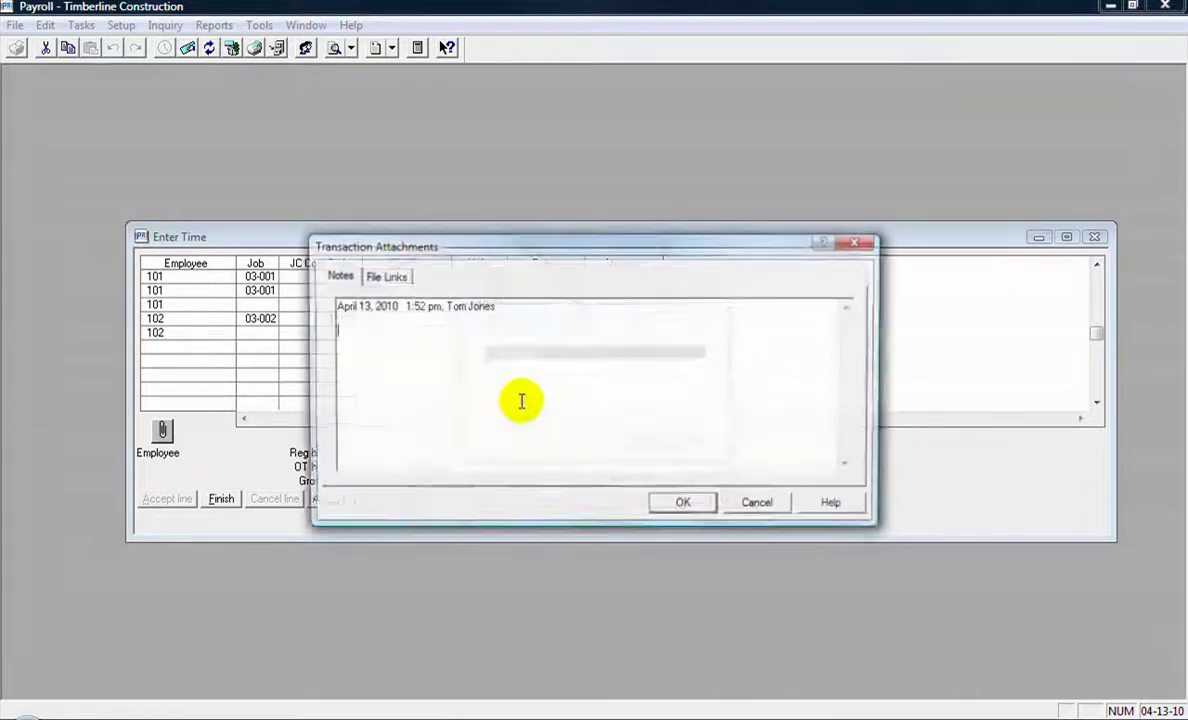
pyautogui.click(388, 278)
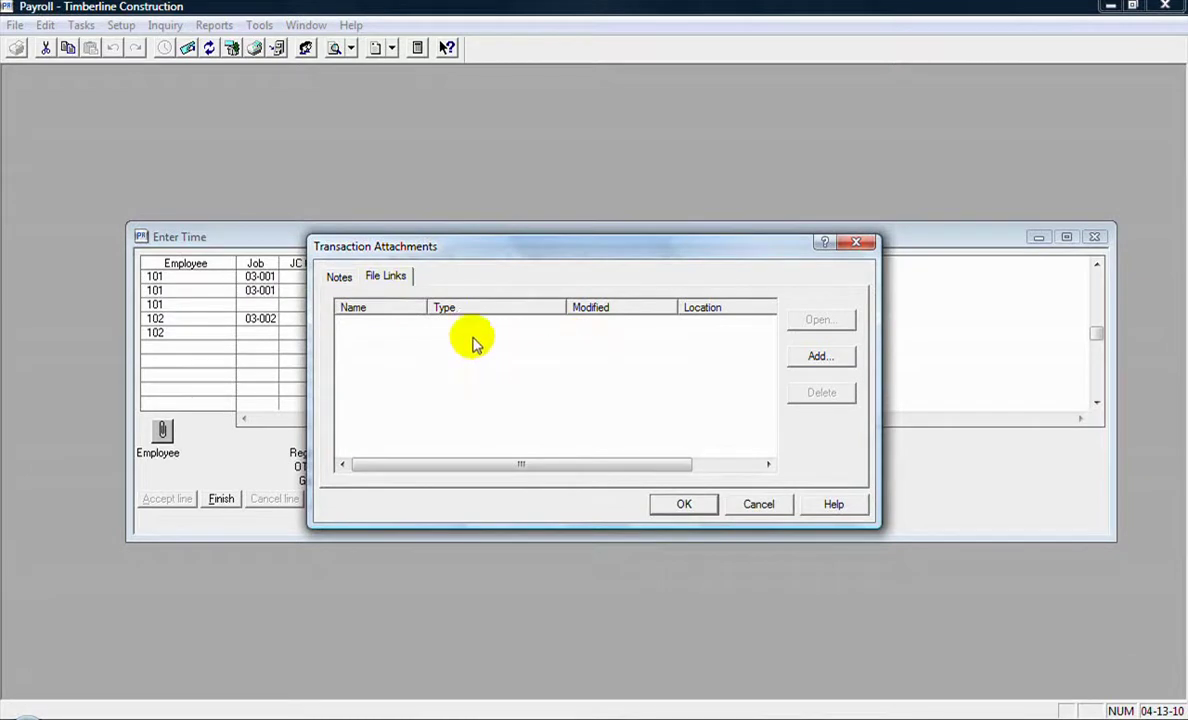
pyautogui.click(339, 276)
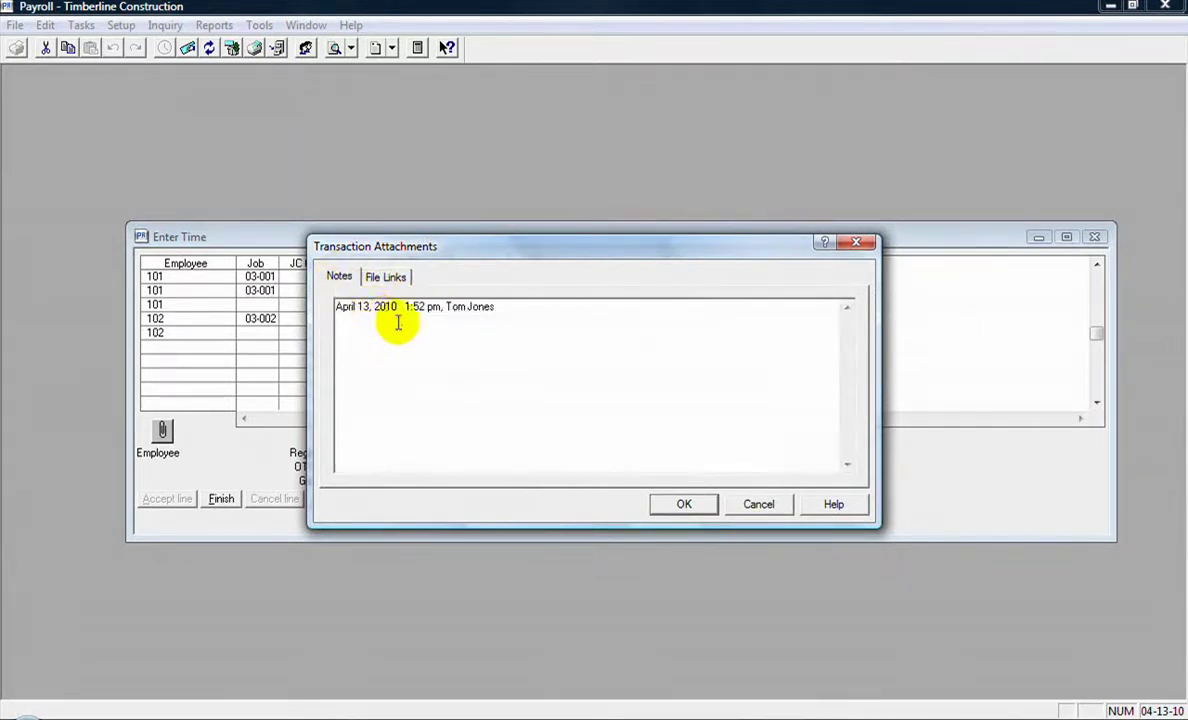
pyautogui.click(762, 505)
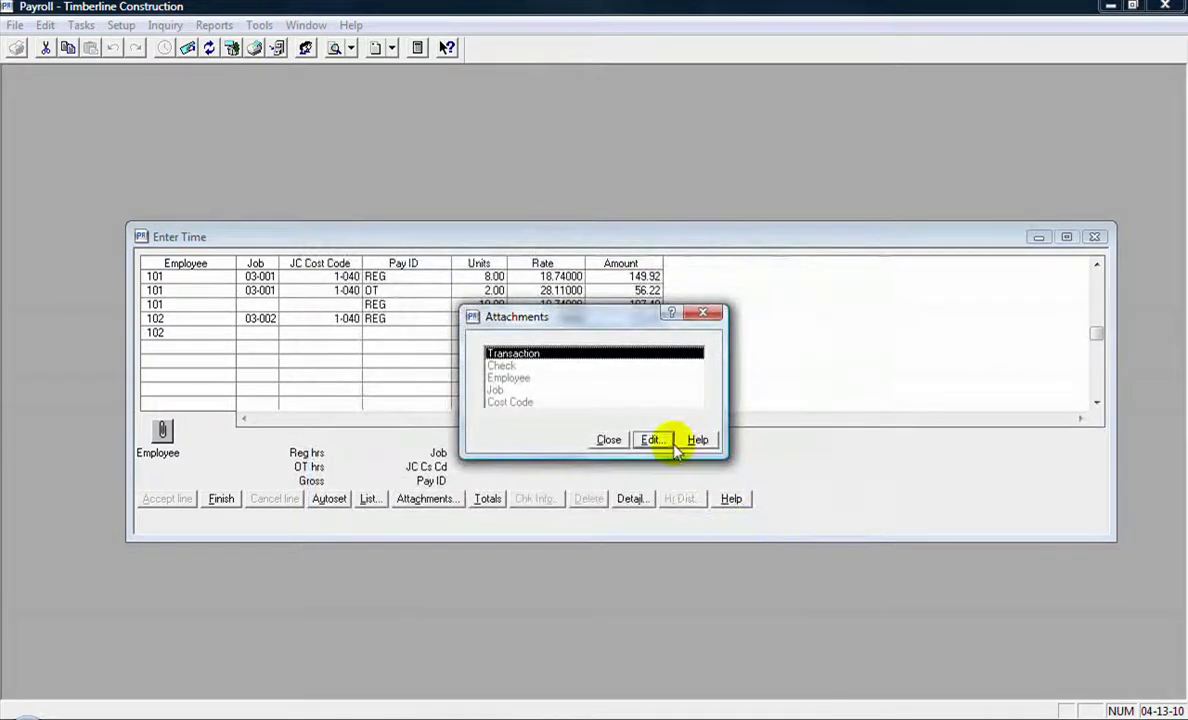
pyautogui.click(609, 441)
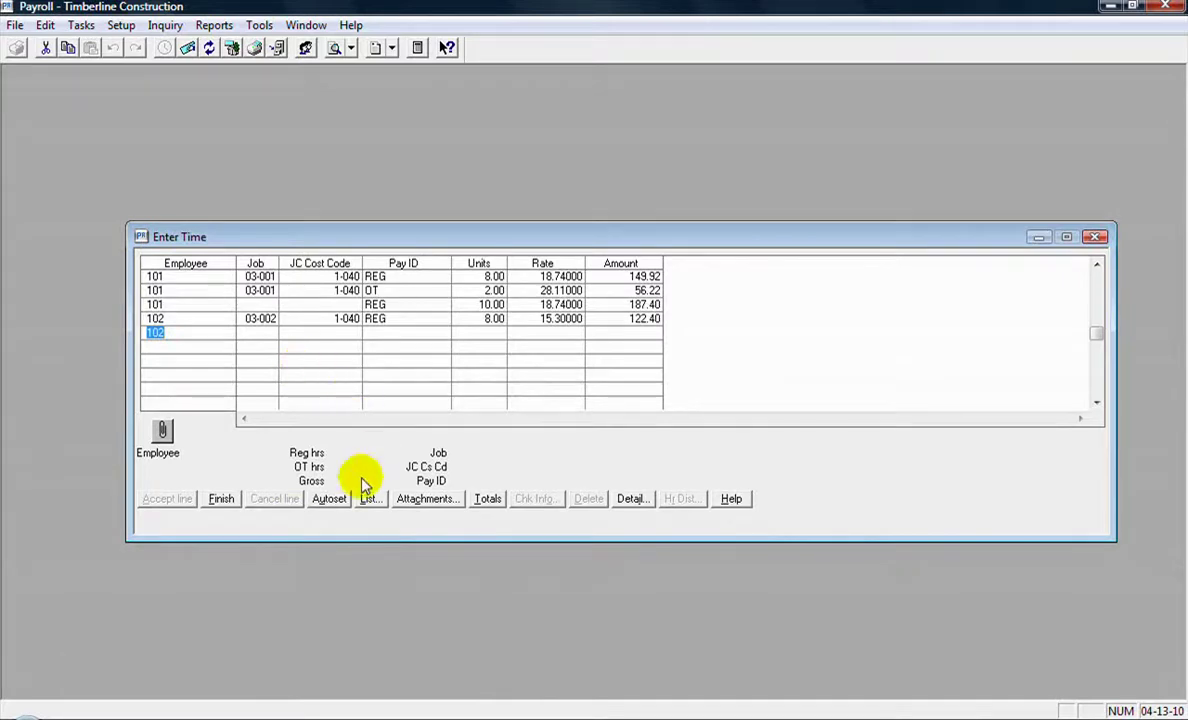
# Step: Finish time entry and save the Enter Time journal as print file 'pr enter time'
pyautogui.click(221, 499)
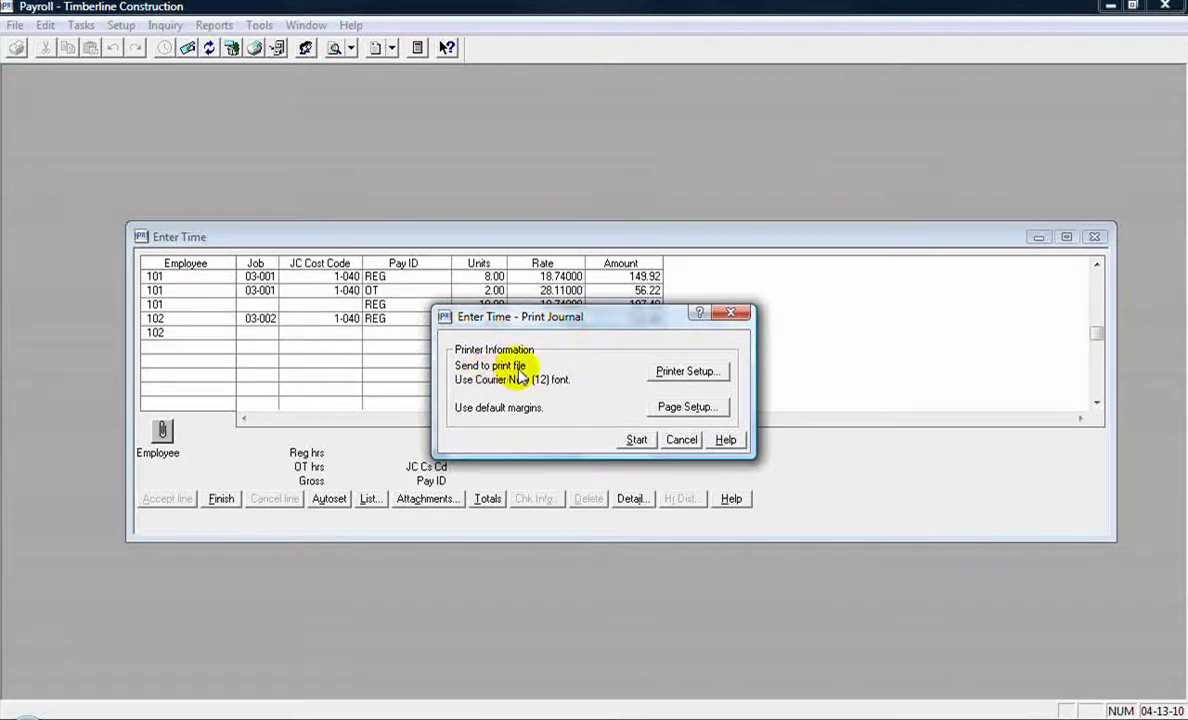
pyautogui.click(636, 441)
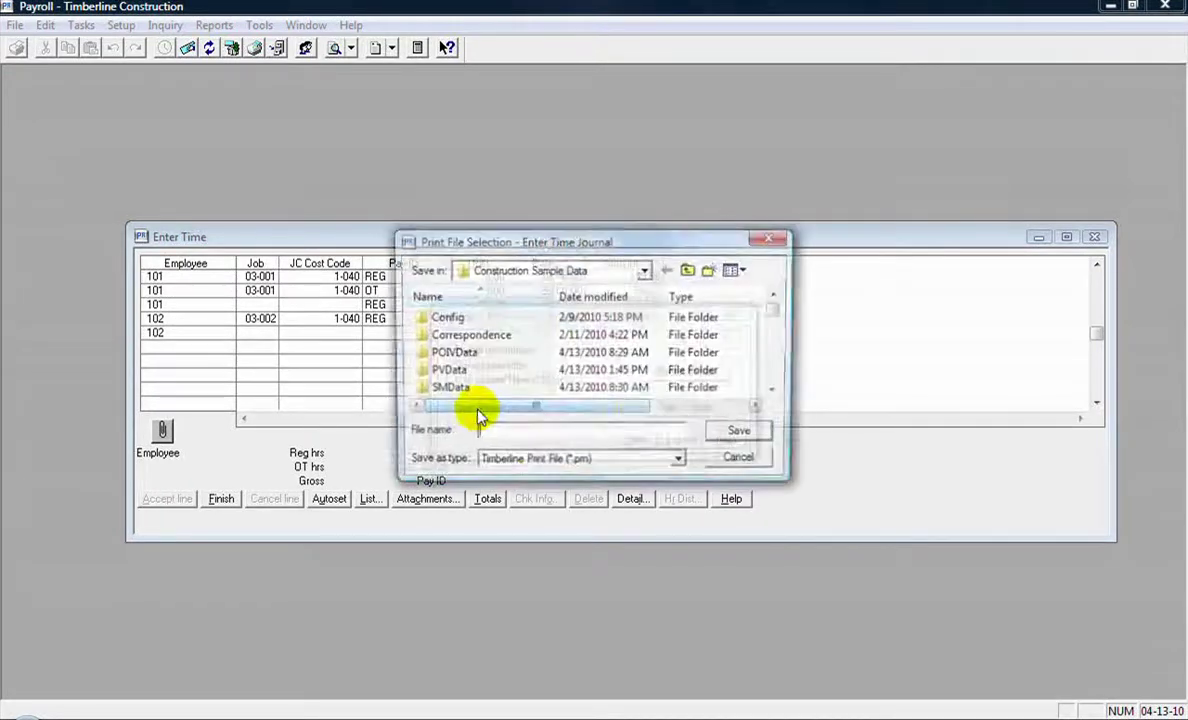
pyautogui.write('pr enter time')
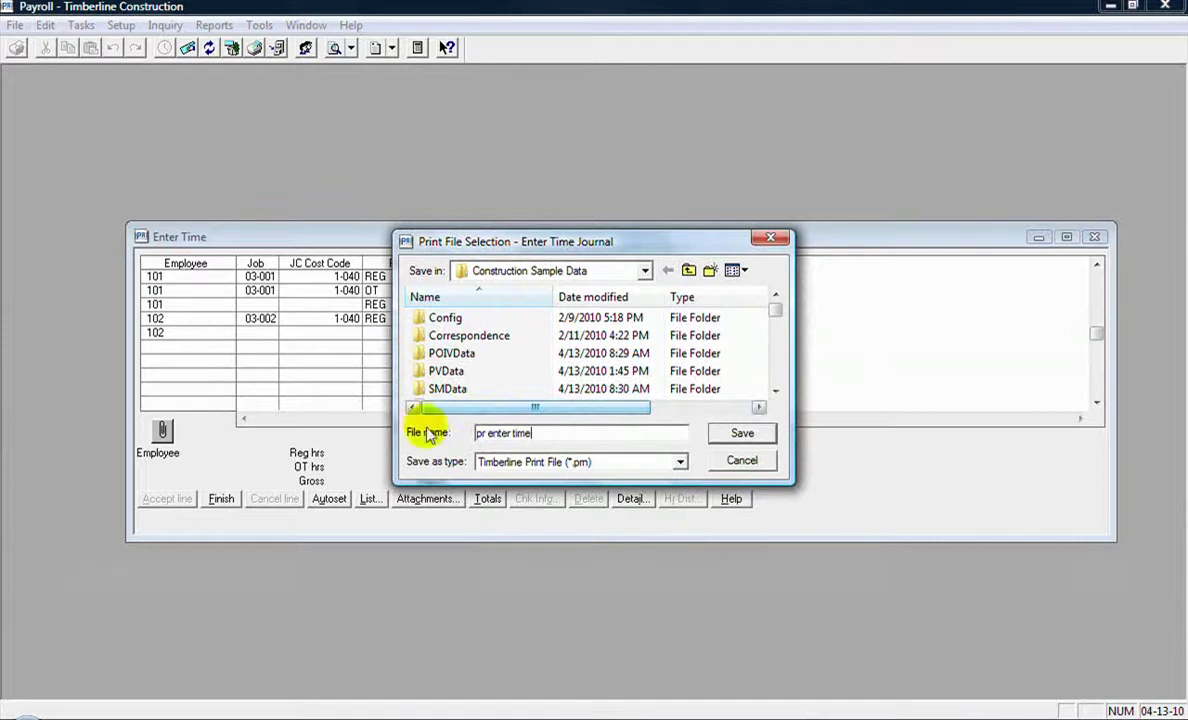
pyautogui.click(745, 434)
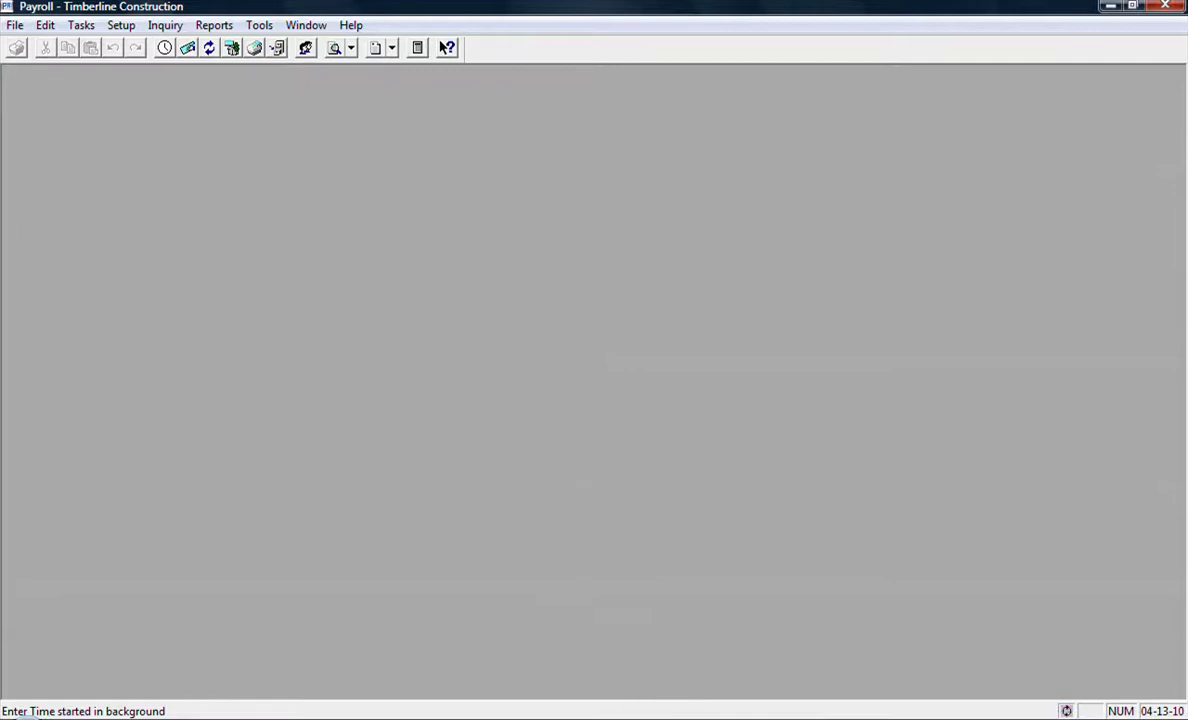
pyautogui.click(650, 712)
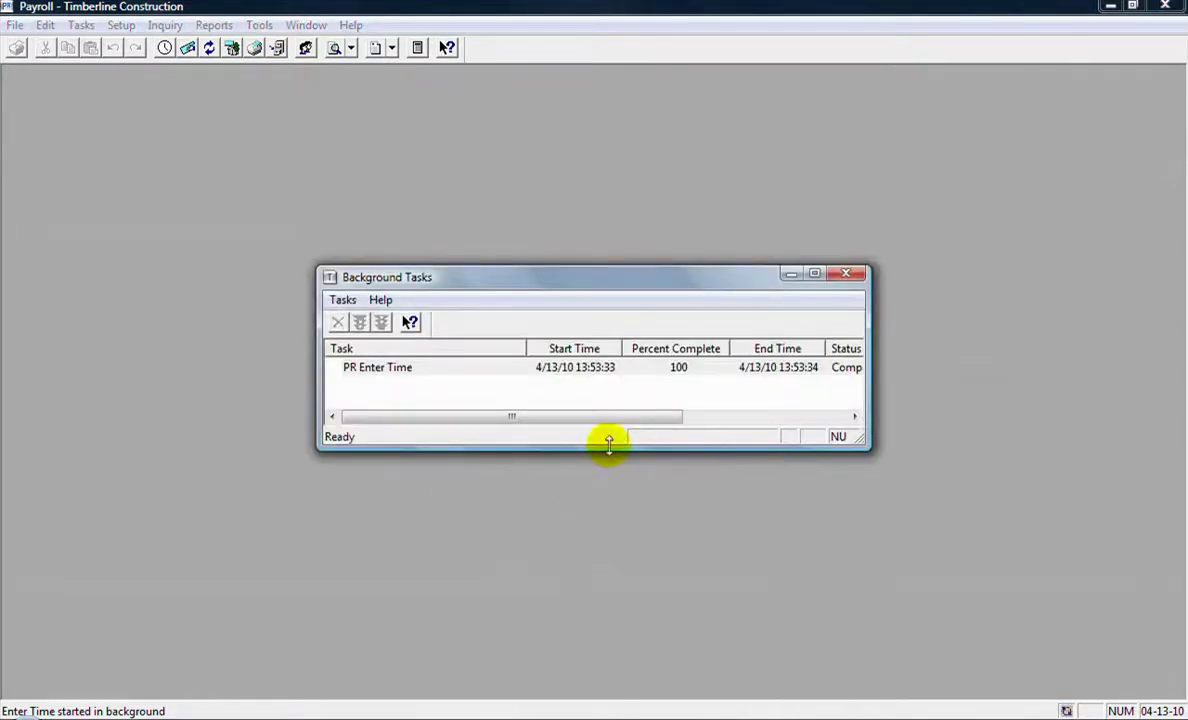
pyautogui.moveTo(865, 330); pyautogui.dragTo(1062, 318)
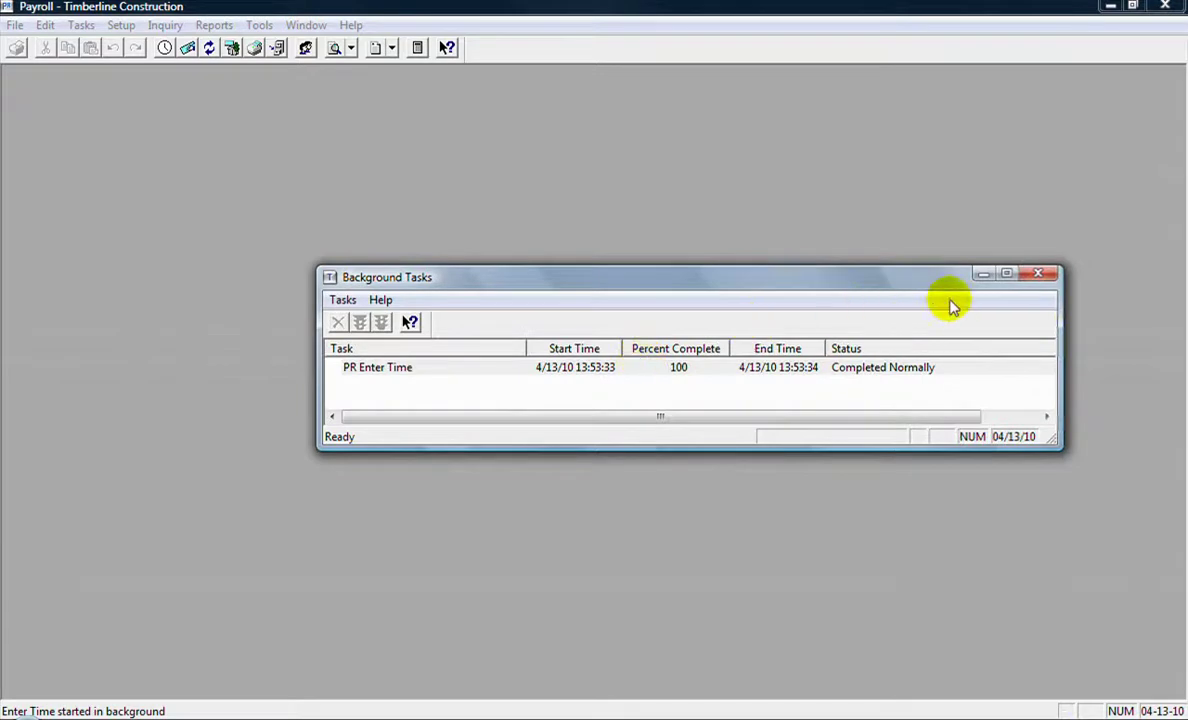
pyautogui.click(1037, 275)
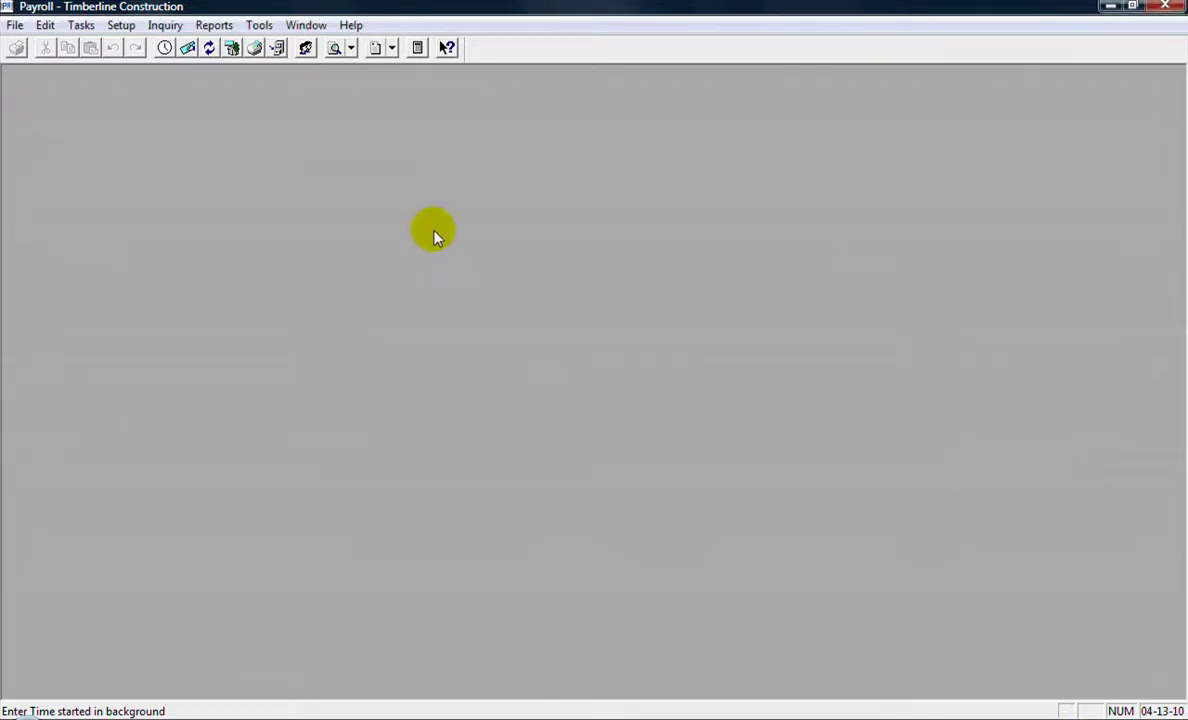
# Step: Open the saved printout 'pr enter time.PRN' for viewing
pyautogui.click(15, 28)
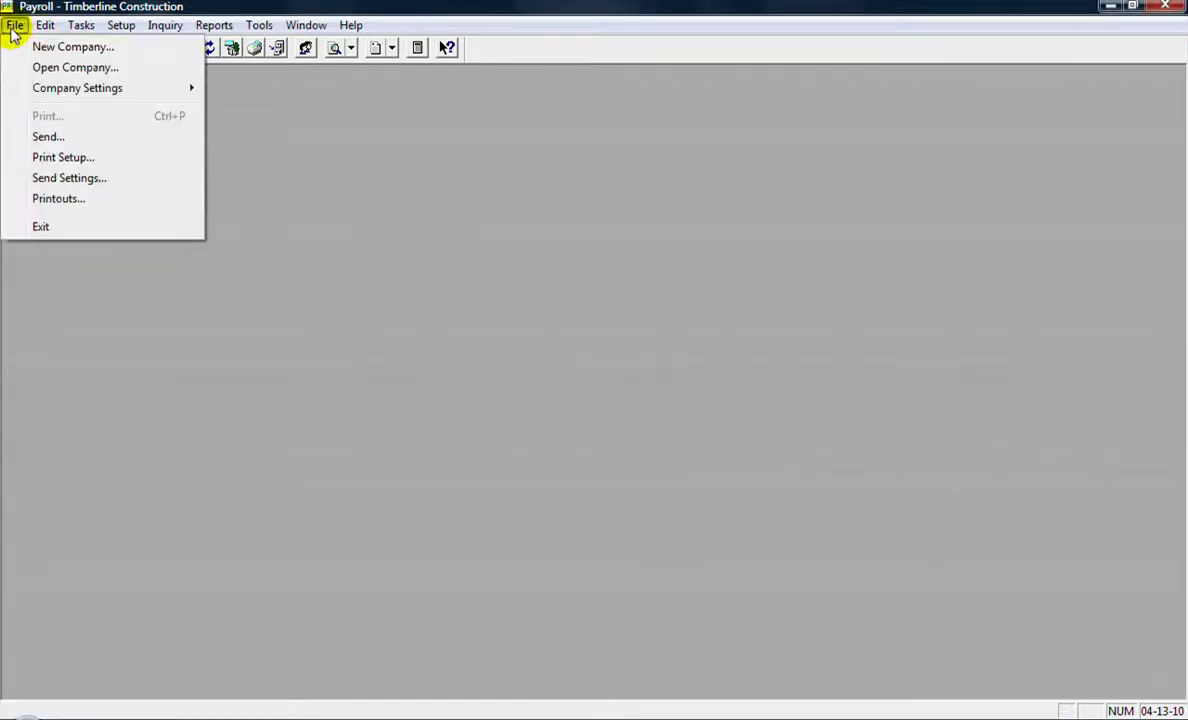
pyautogui.click(60, 199)
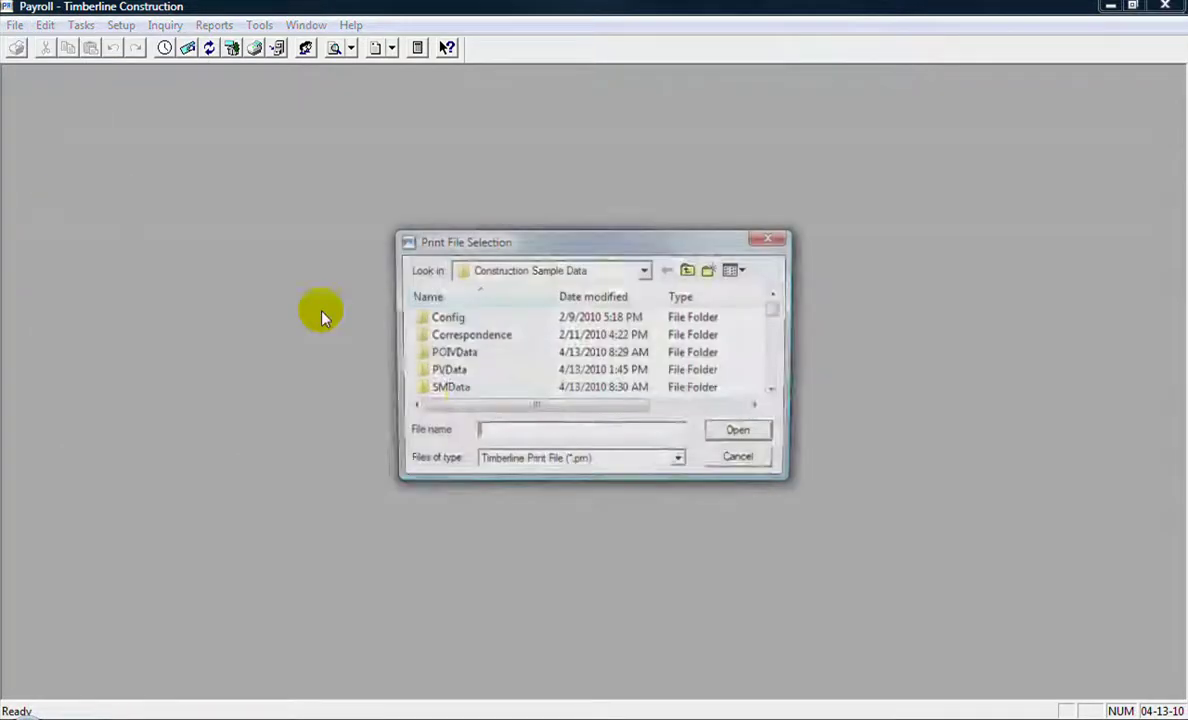
pyautogui.write('pr enter')
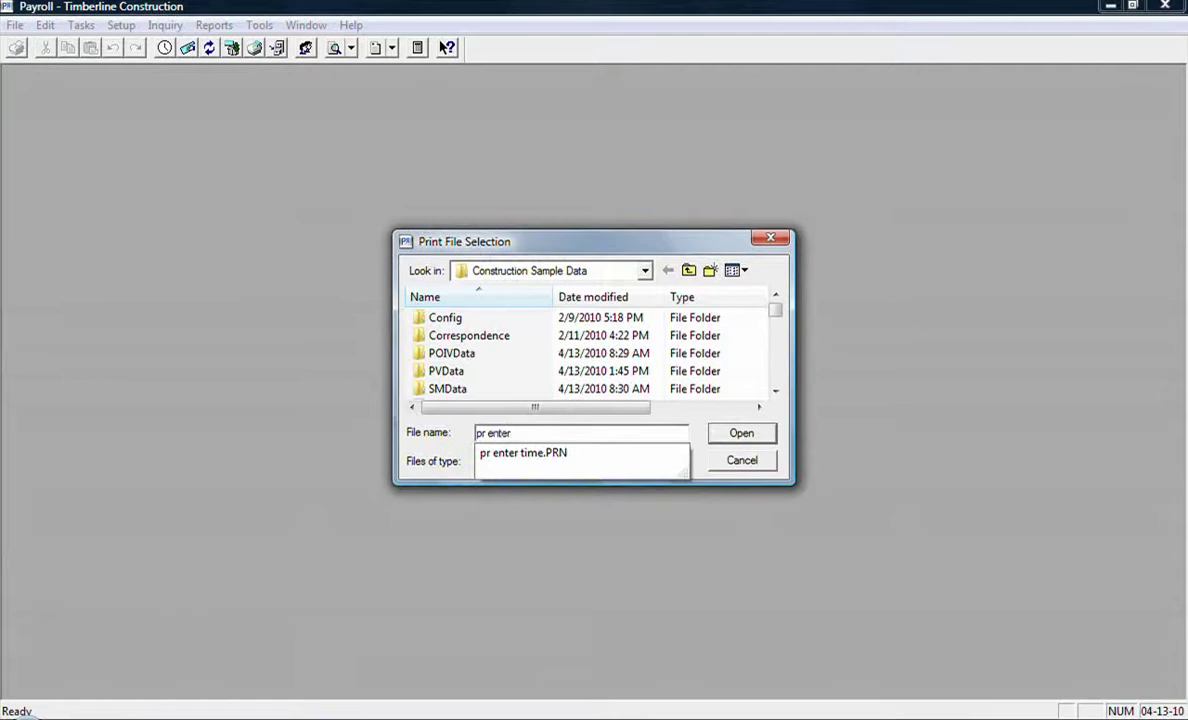
pyautogui.press('Down')
pyautogui.press('Return')
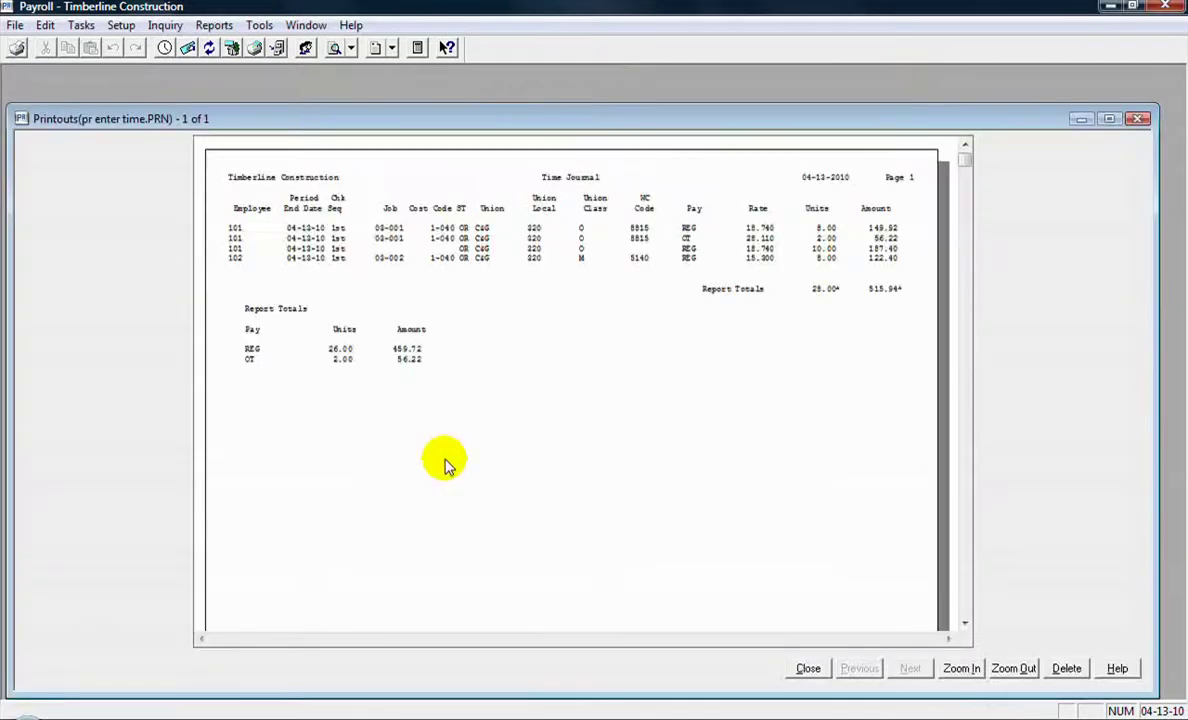
# Step: Enlarge and read the Time Journal, checking REG 459.72 and OT 56.22, then close it
pyautogui.click(1109, 118)
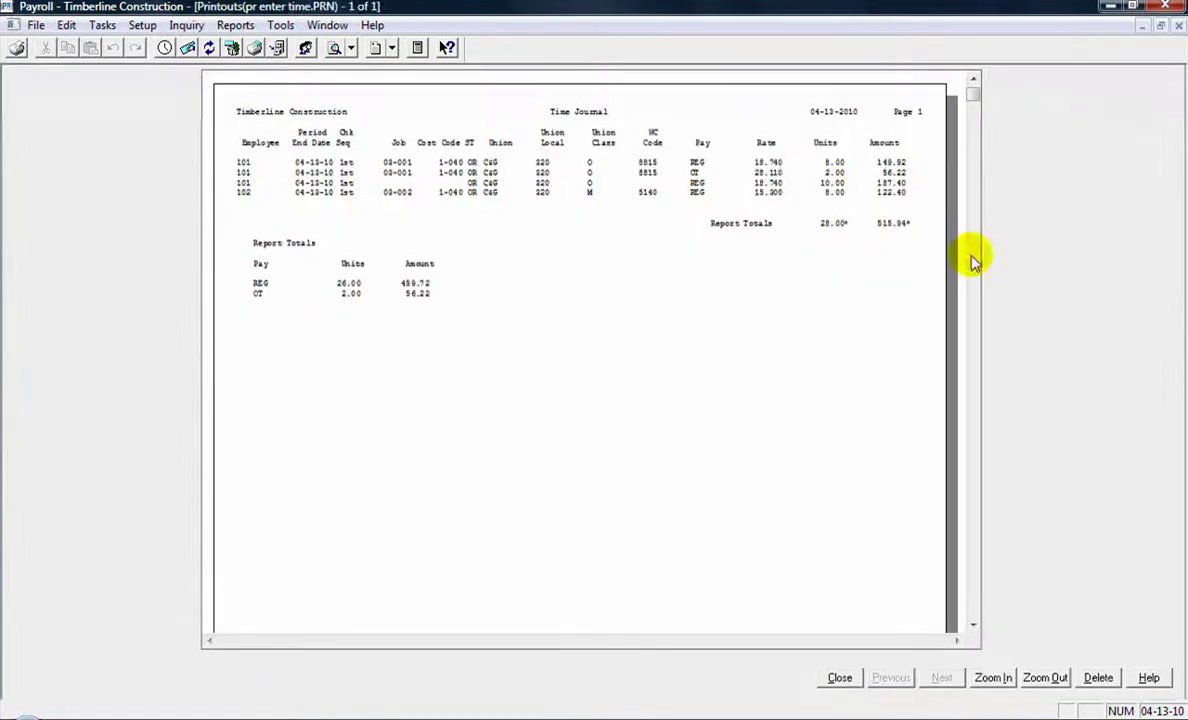
pyautogui.click(987, 681)
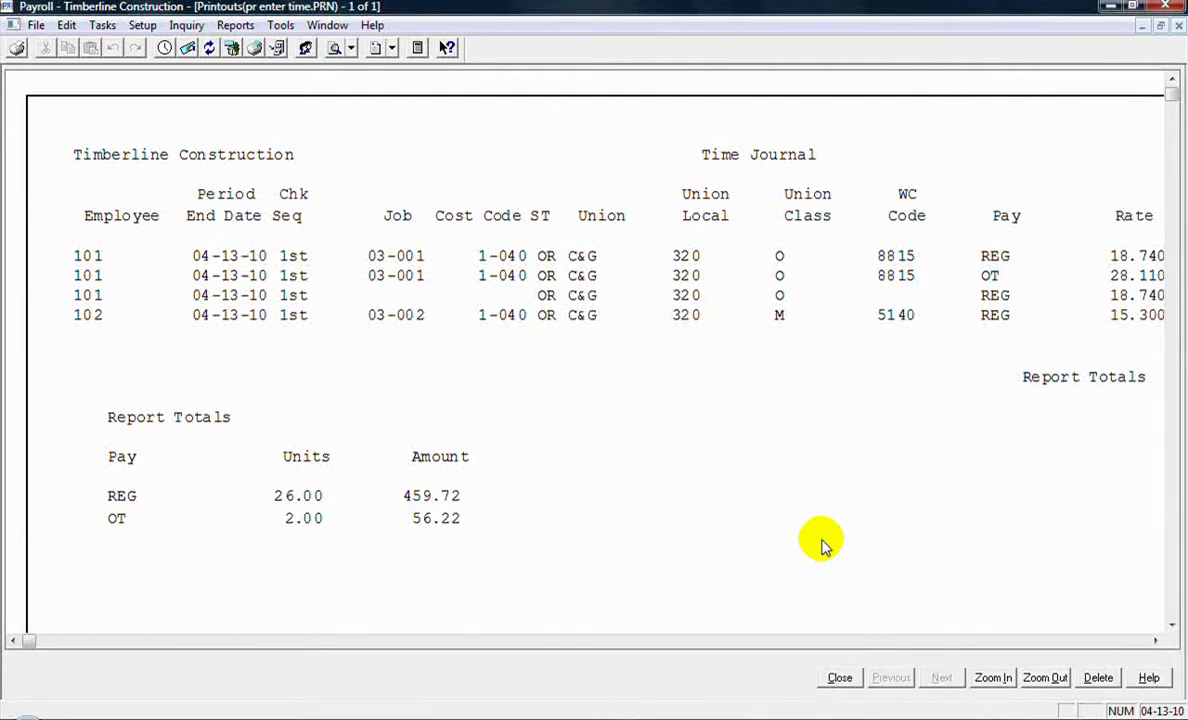
pyautogui.click(1000, 641)
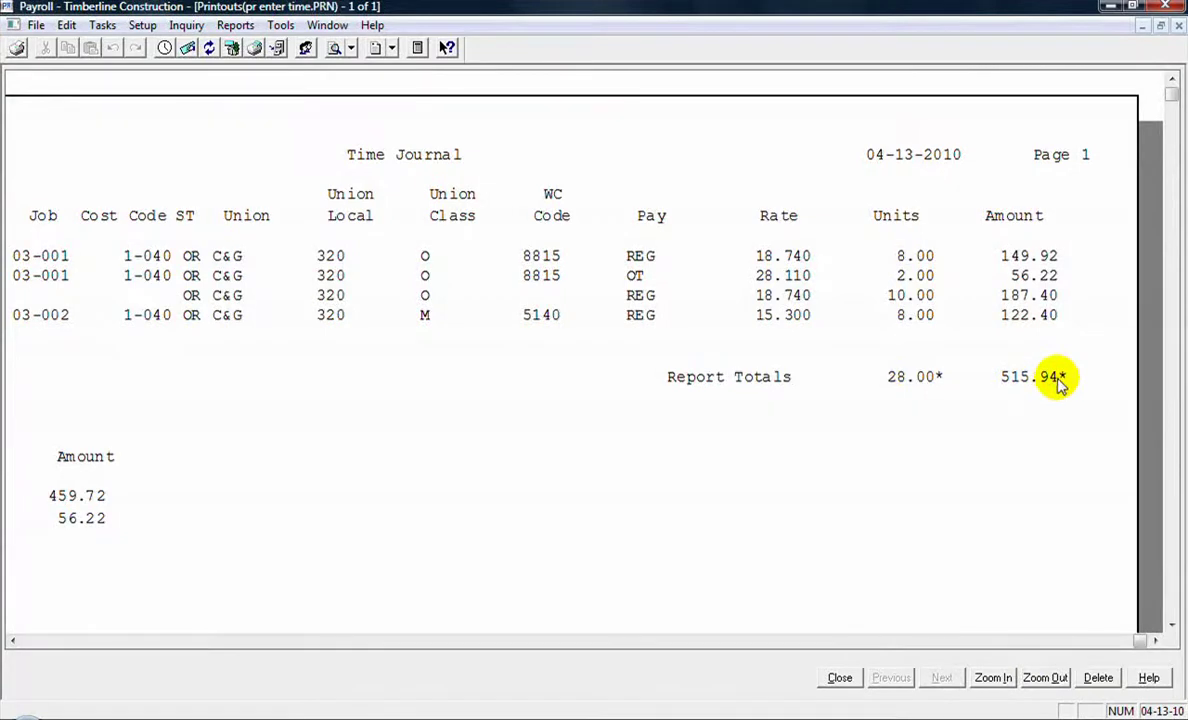
pyautogui.click(438, 641)
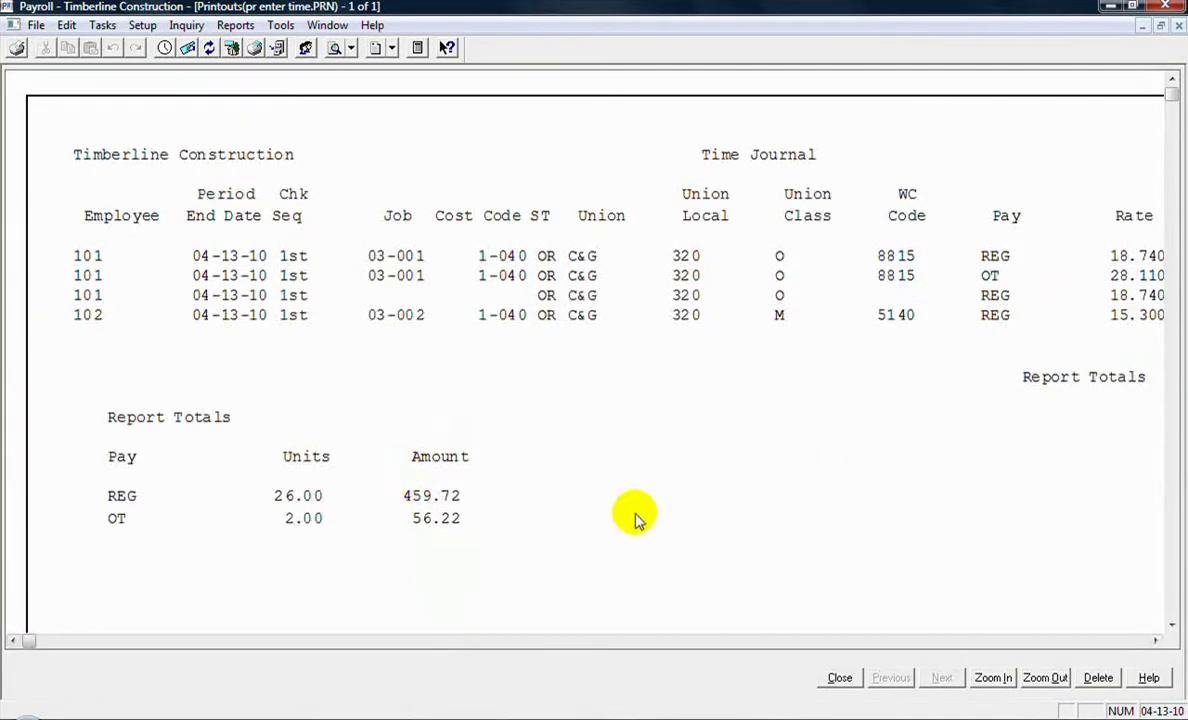
pyautogui.scroll(-5, 630, 512)
pyautogui.scroll(-5, 630, 512)
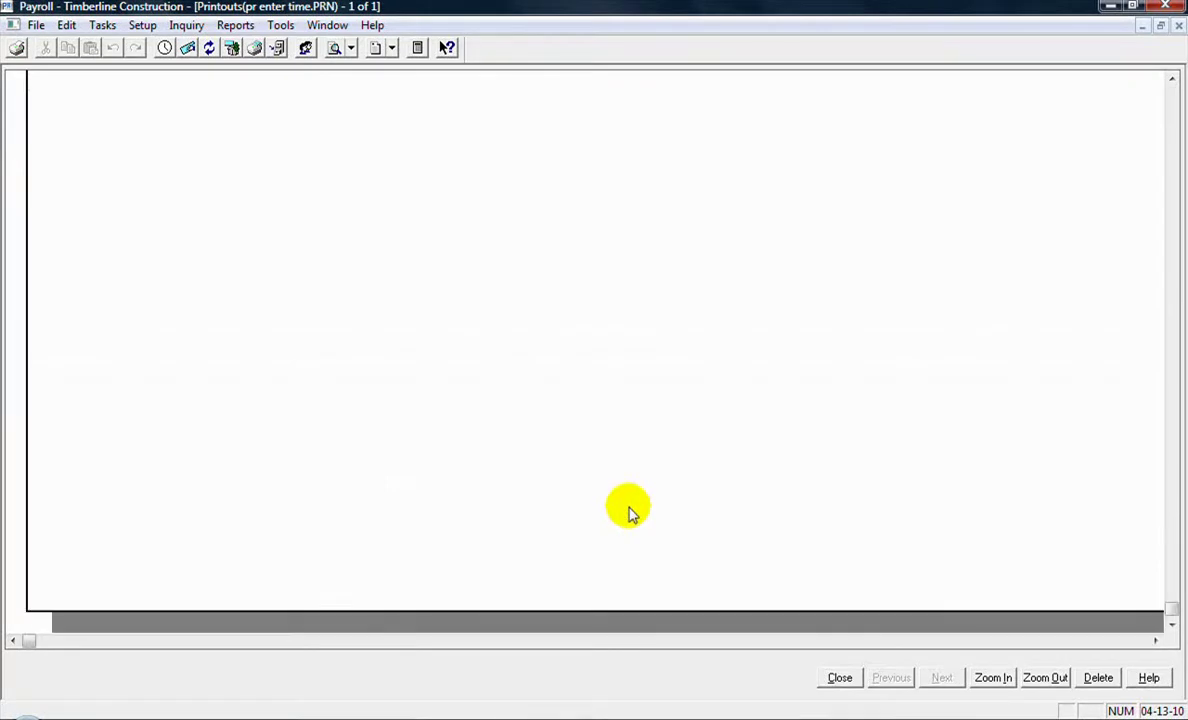
pyautogui.scroll(10, 630, 512)
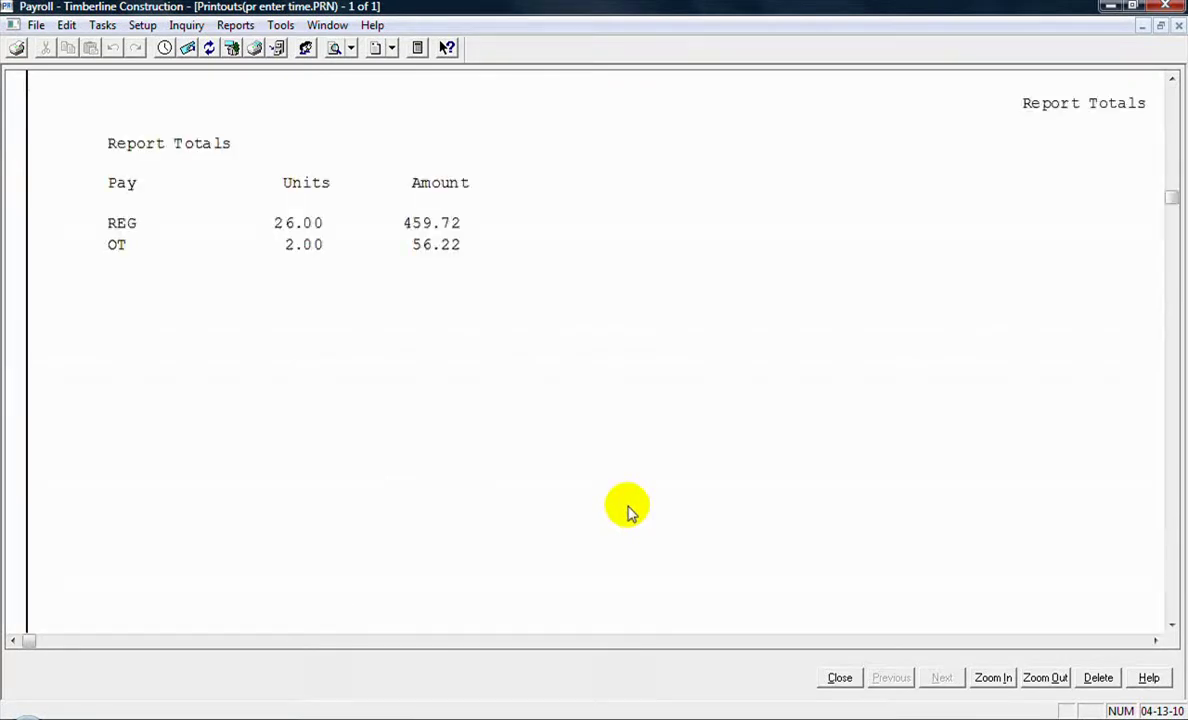
pyautogui.click(840, 678)
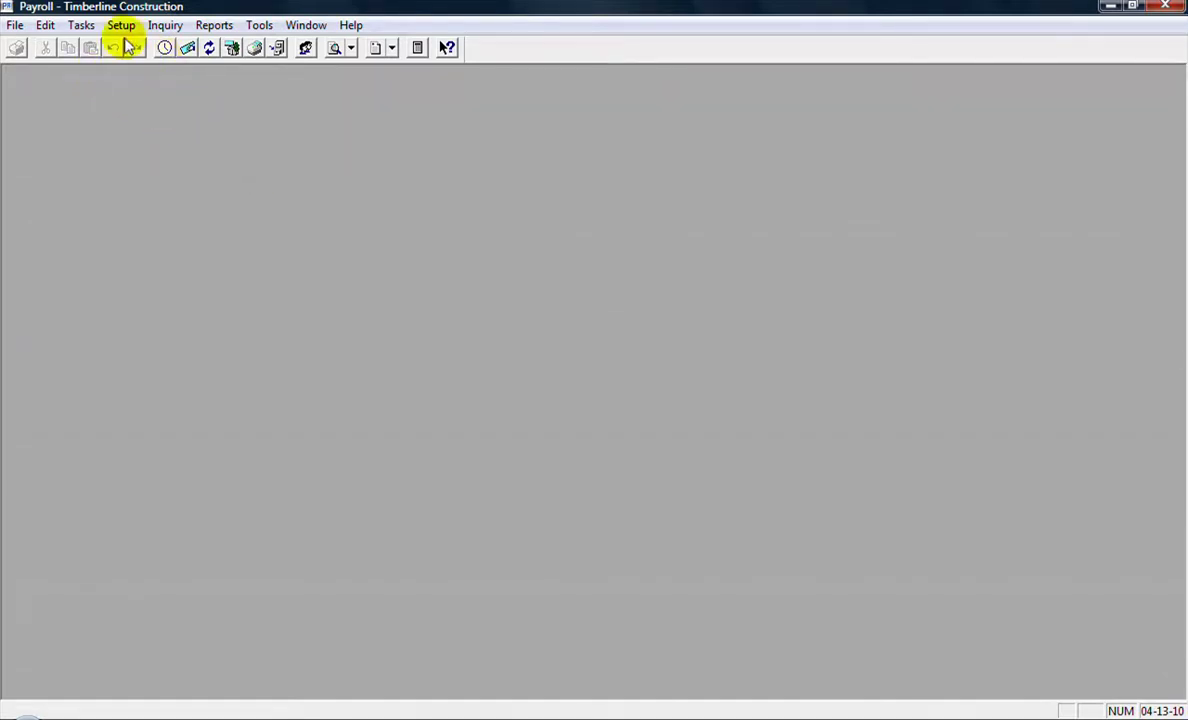
# Step: Set up the Time Sheet report on new PR Transactions for period end dates 4-13-2010 to 4-13-2010
pyautogui.click(213, 25)
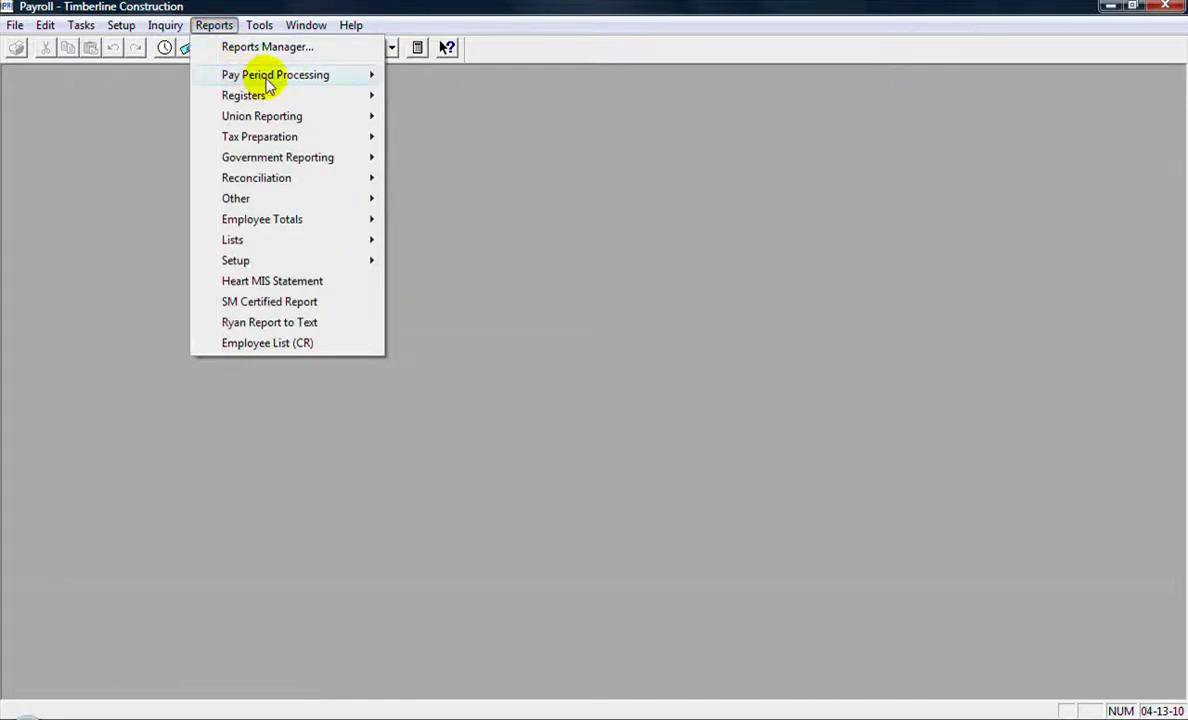
pyautogui.moveTo(316, 80)
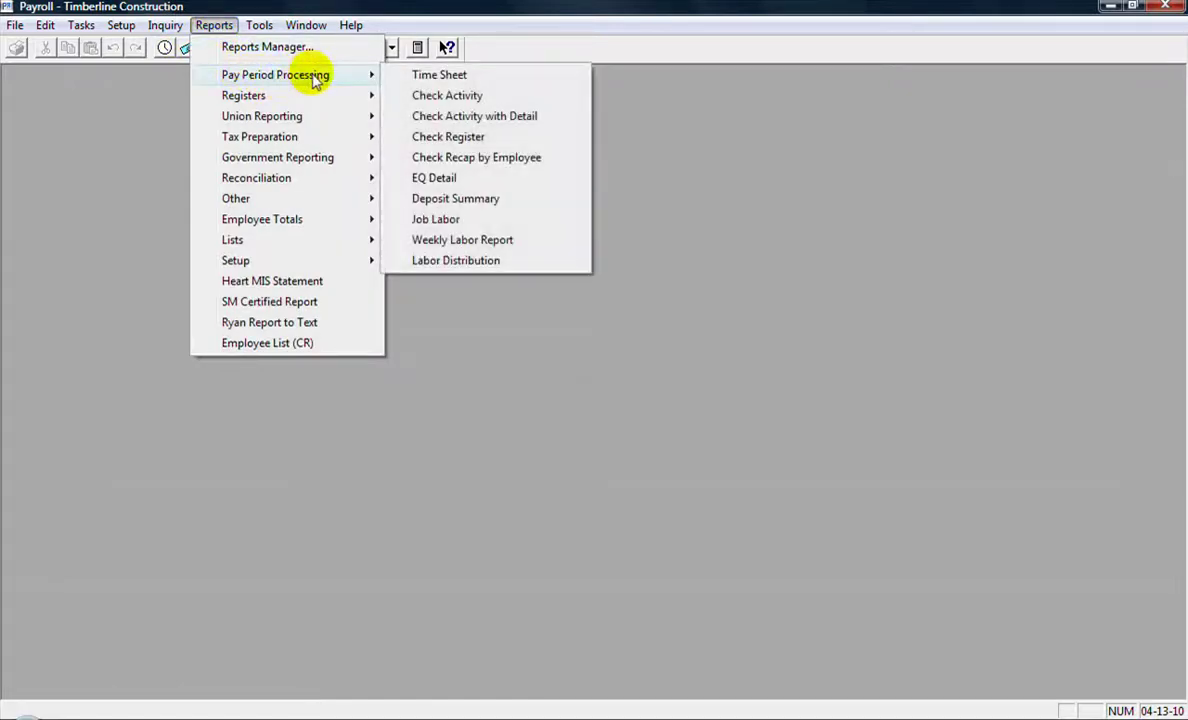
pyautogui.click(492, 84)
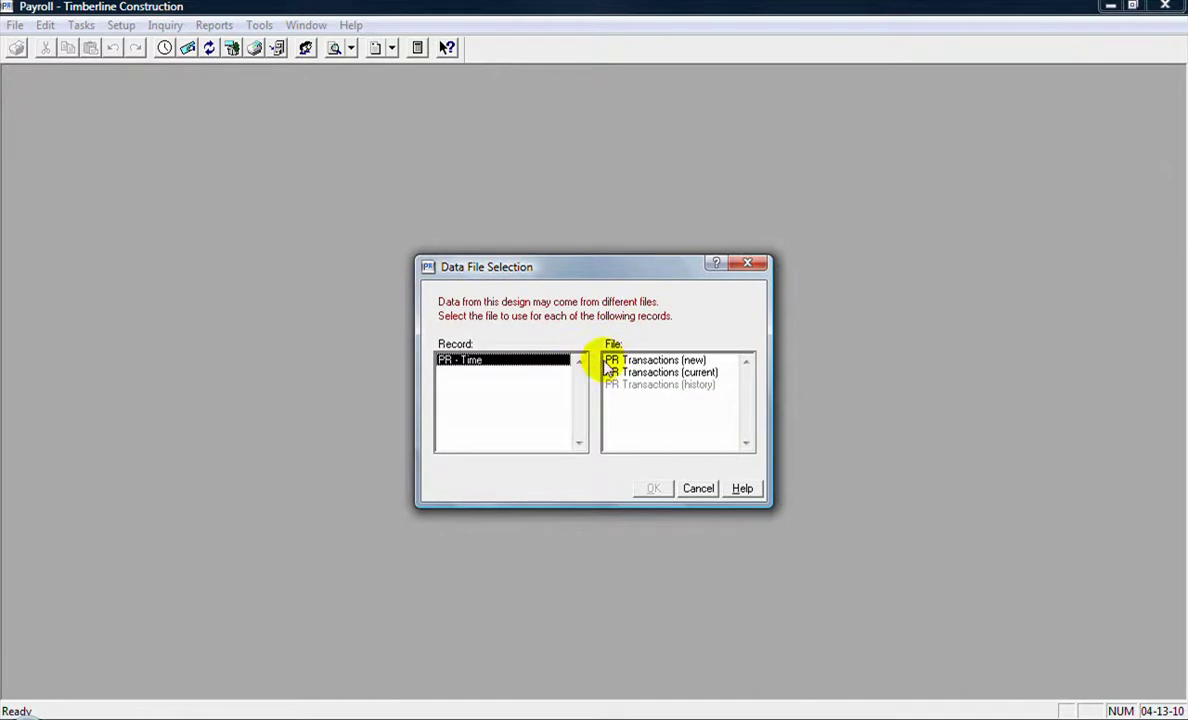
pyautogui.click(656, 362)
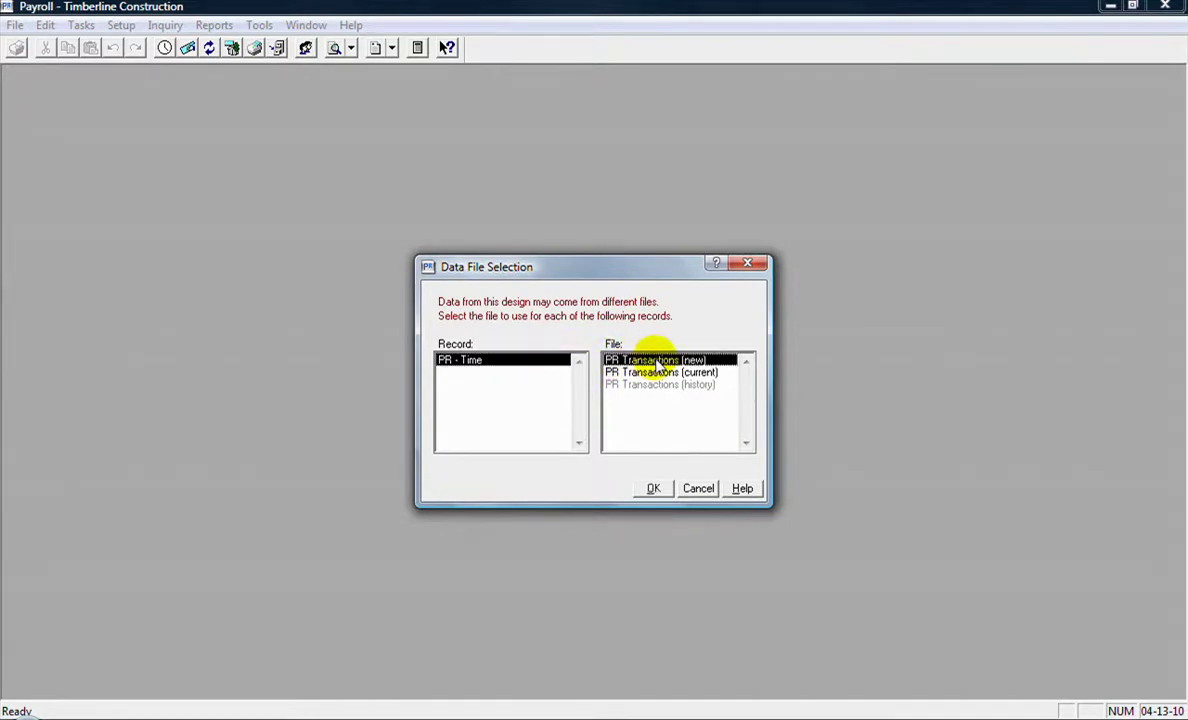
pyautogui.click(654, 489)
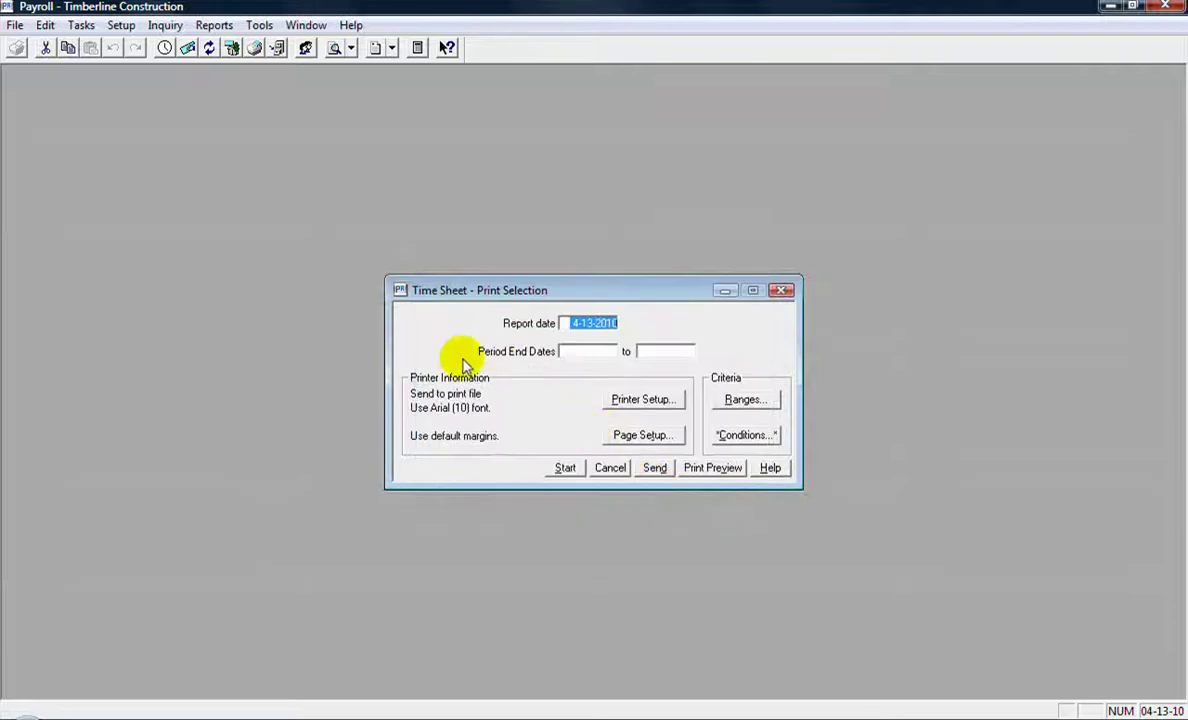
pyautogui.press('Tab')
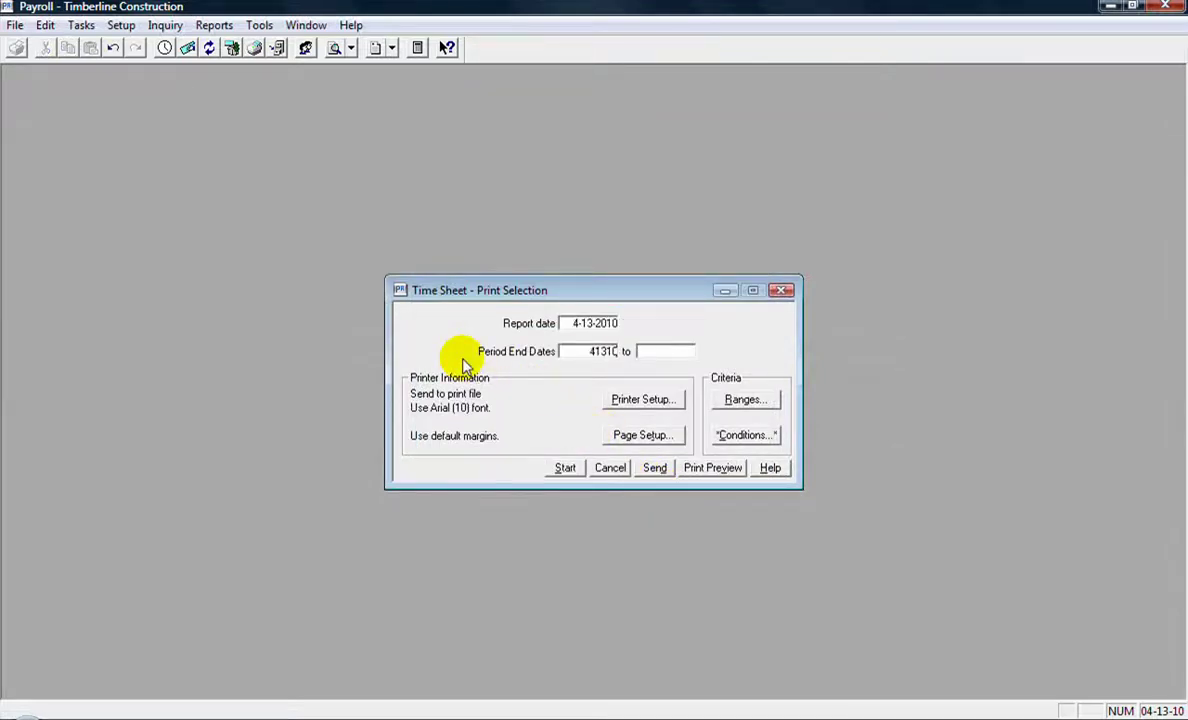
pyautogui.press('Tab')
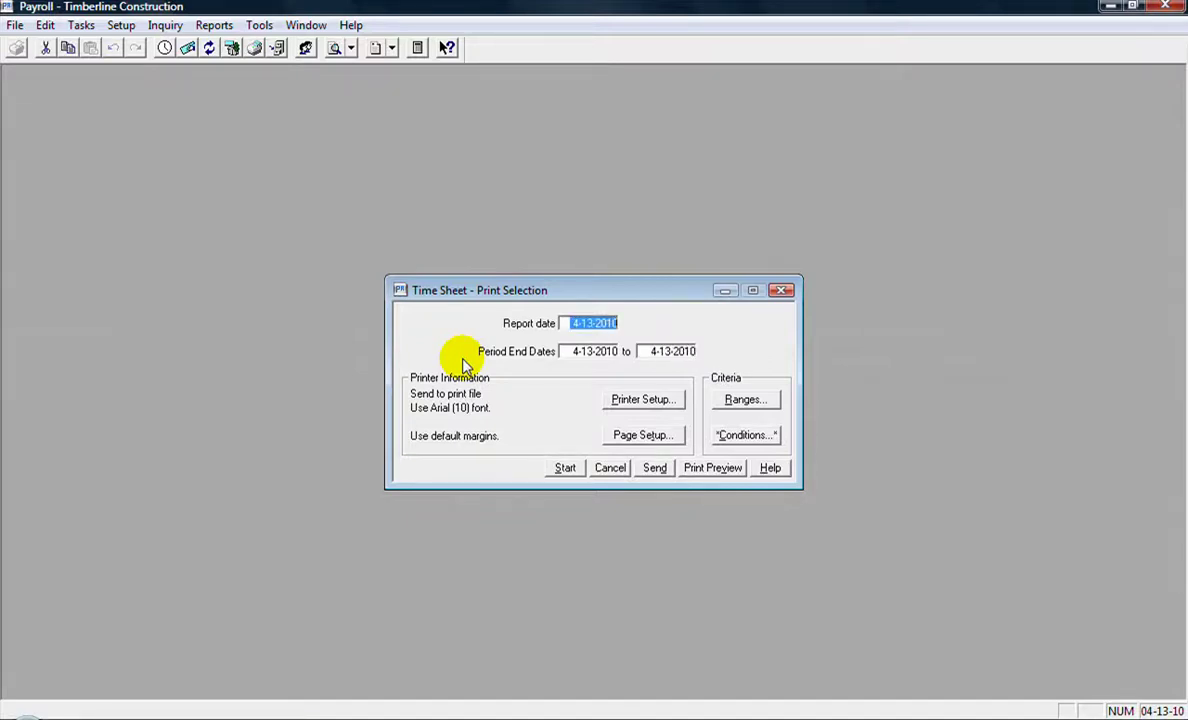
# Step: Preview the Time Entry Report totalling 28.00 units and 515.94, then close and cancel it
pyautogui.click(708, 470)
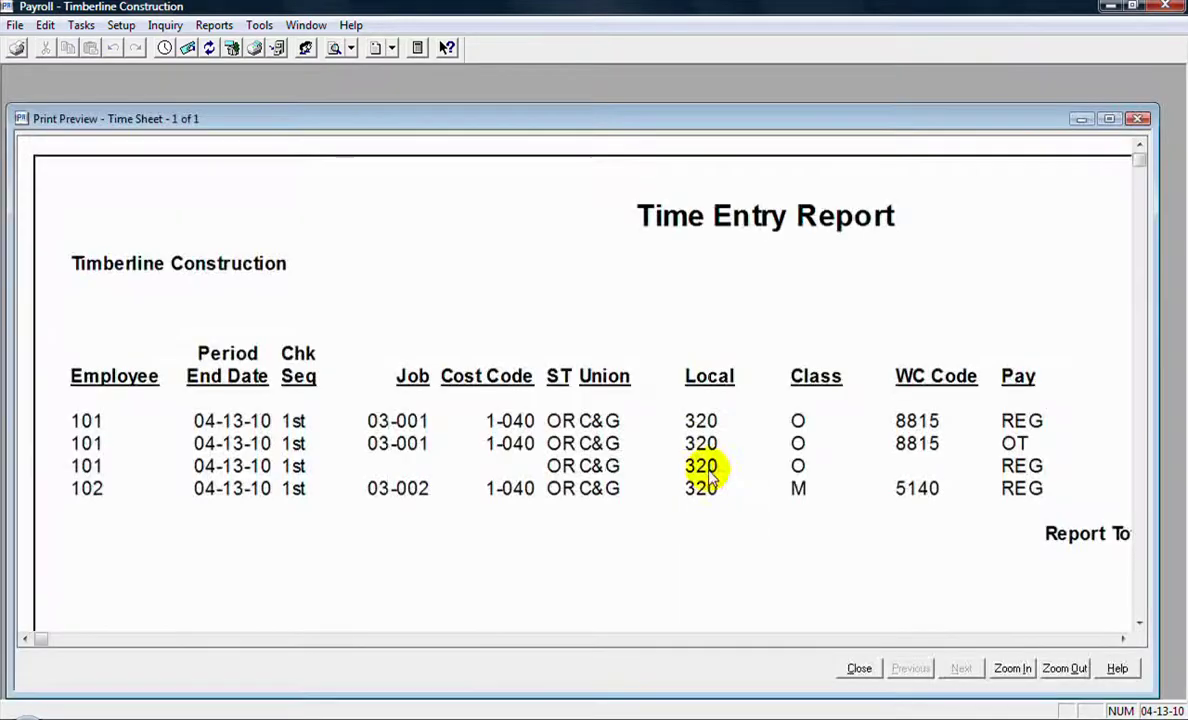
pyautogui.click(1110, 118)
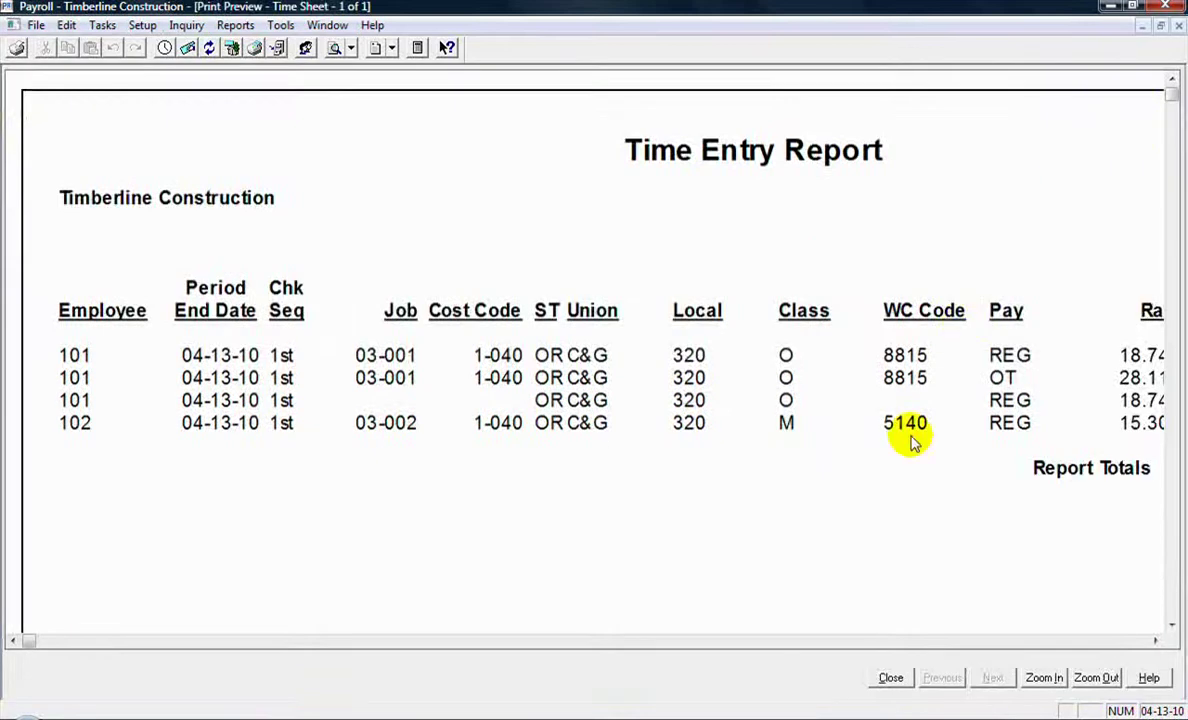
pyautogui.click(1097, 678)
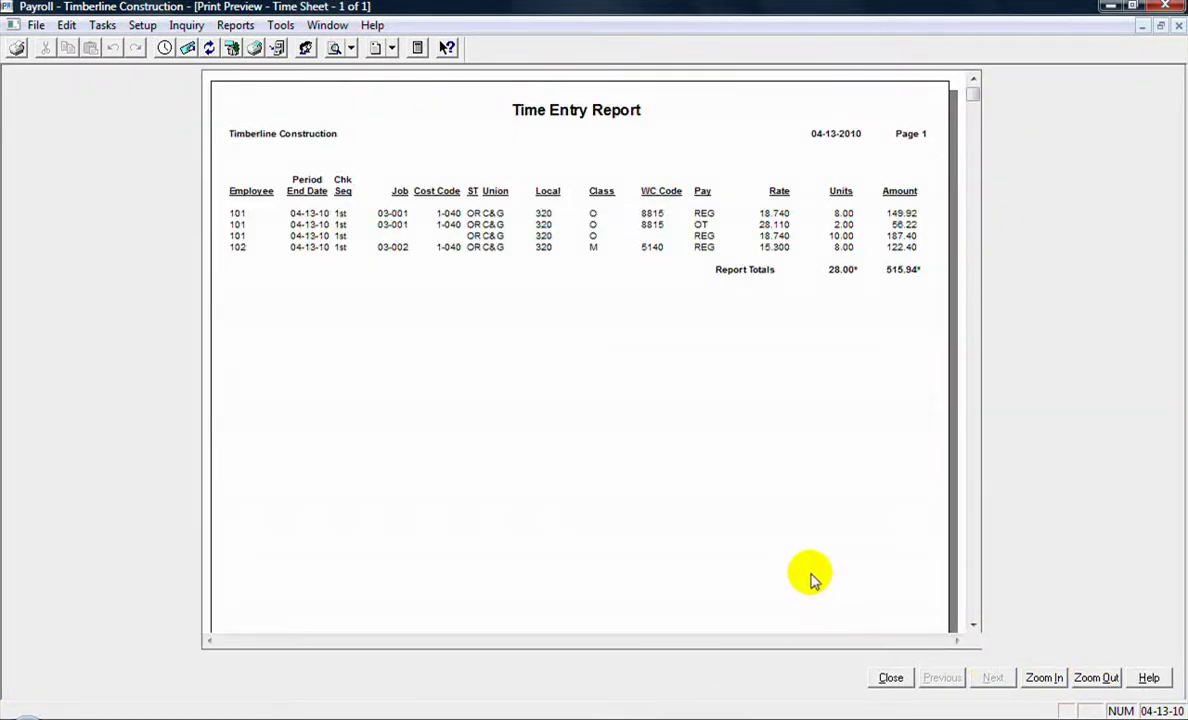
pyautogui.click(891, 679)
pyautogui.click(607, 469)
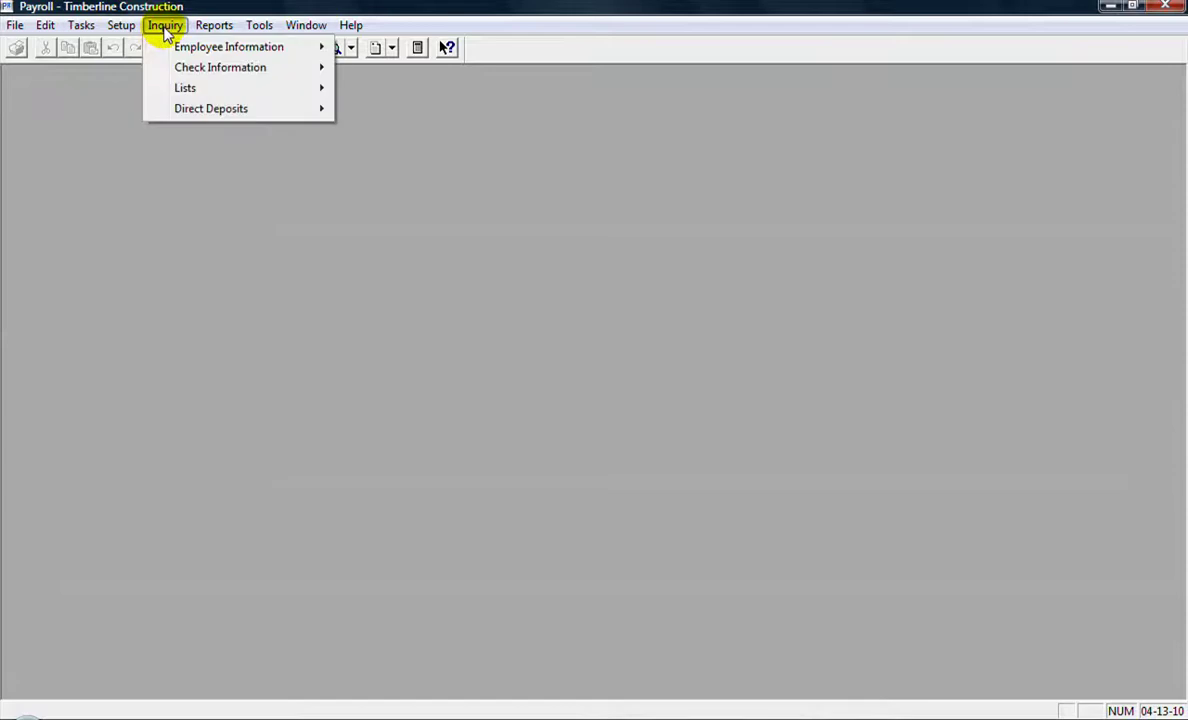
# Step: Open the Check Activity inquiry on the New transaction file, maximized
pyautogui.moveTo(239, 70)
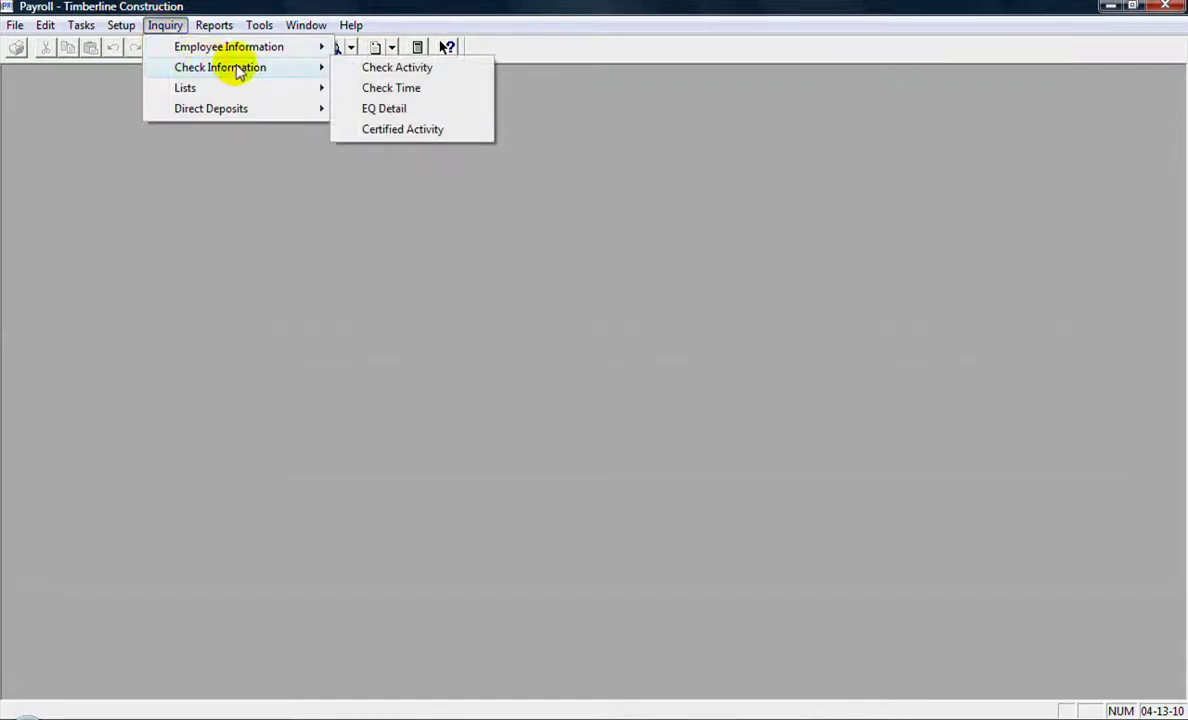
pyautogui.click(421, 71)
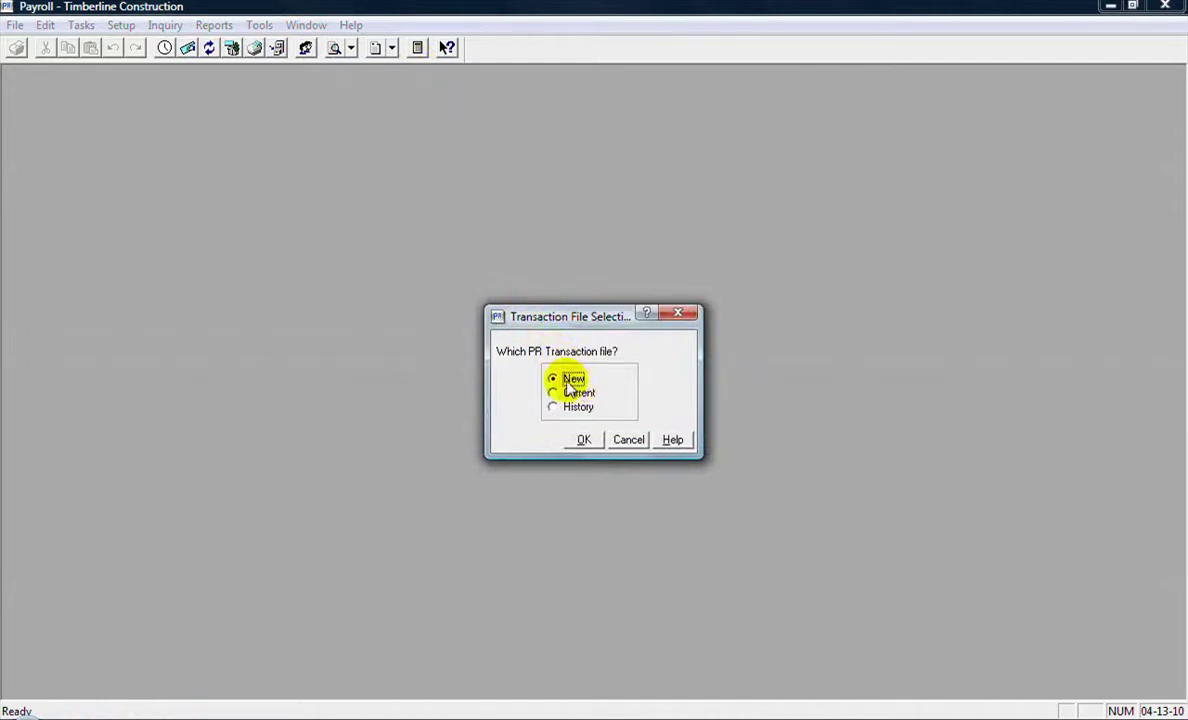
pyautogui.click(583, 443)
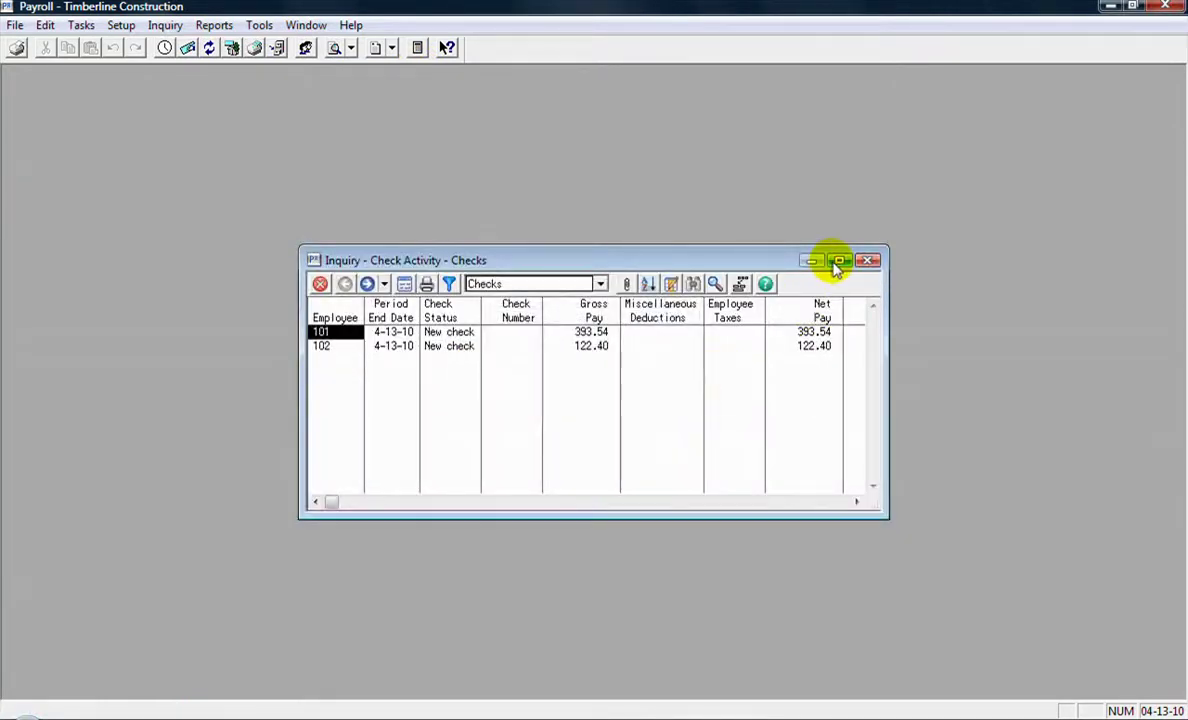
pyautogui.click(838, 262)
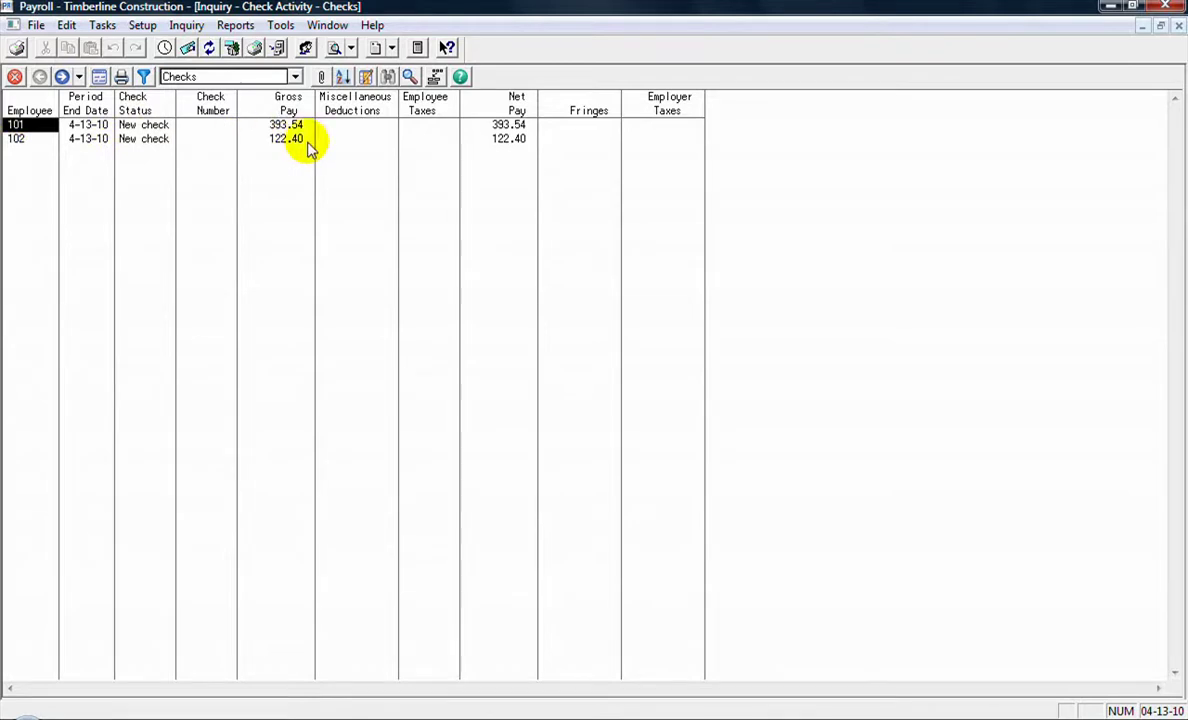
# Step: Drill into time details for employee 101's and 102's checks, then close the inquiry
pyautogui.doubleClick(98, 124)
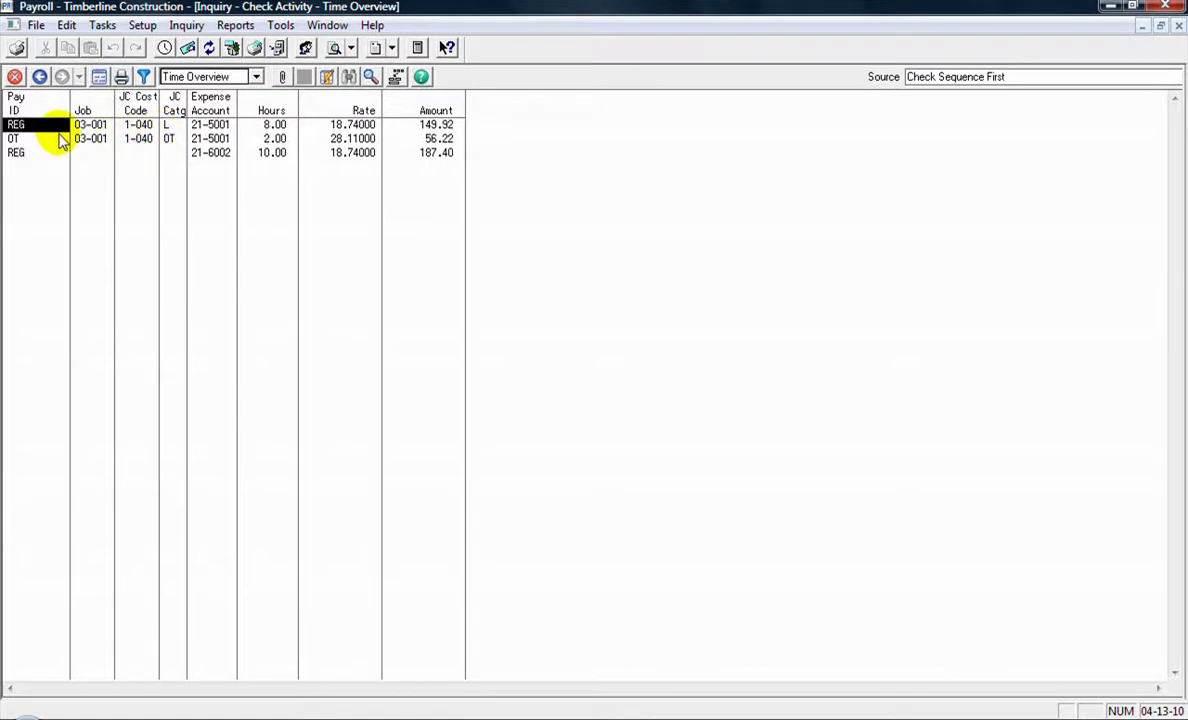
pyautogui.click(40, 79)
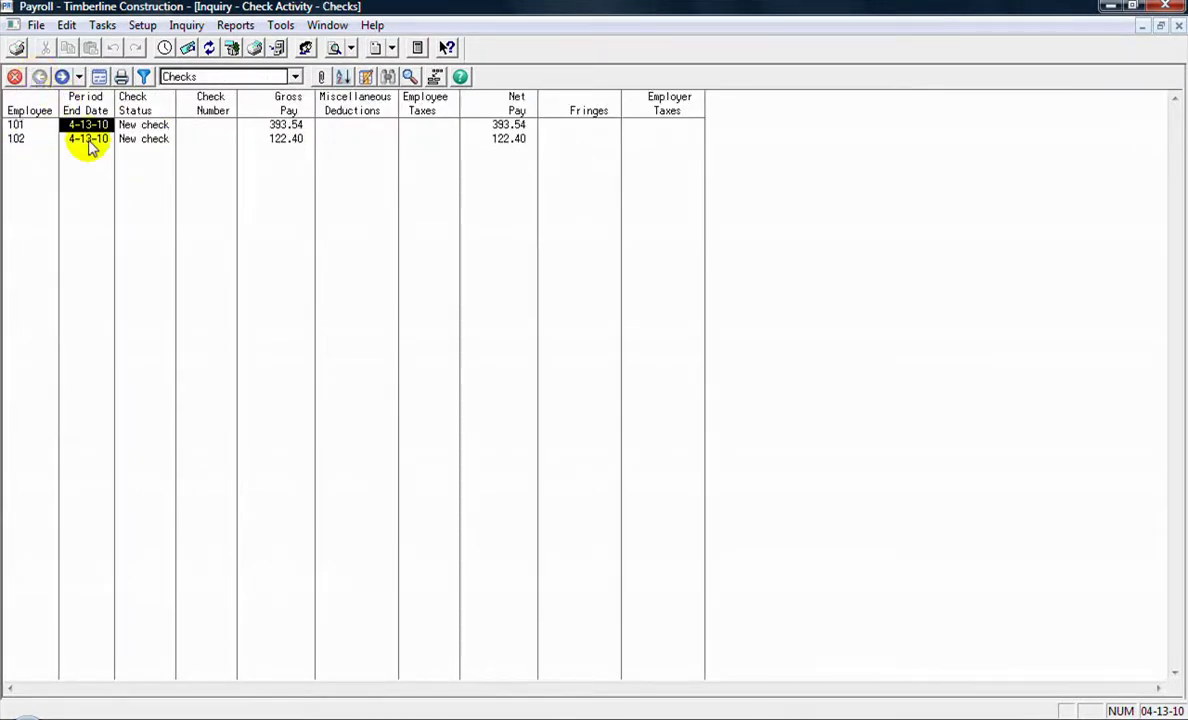
pyautogui.click(88, 140)
pyautogui.doubleClick(87, 140)
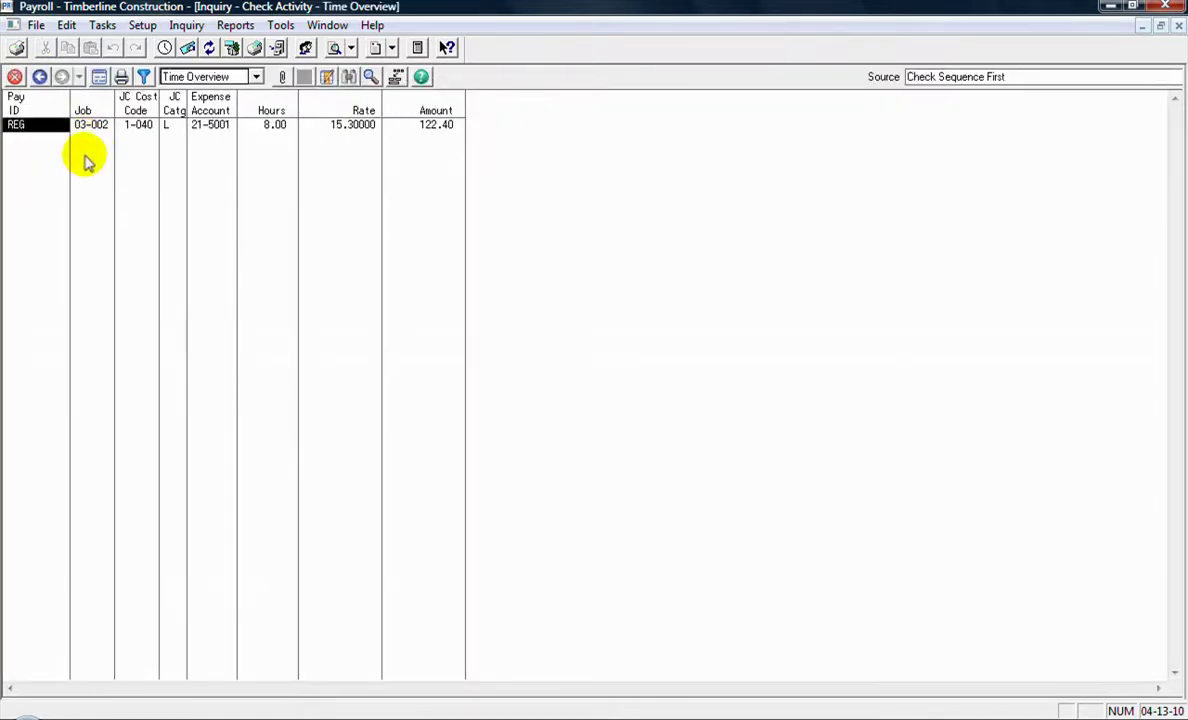
pyautogui.click(40, 78)
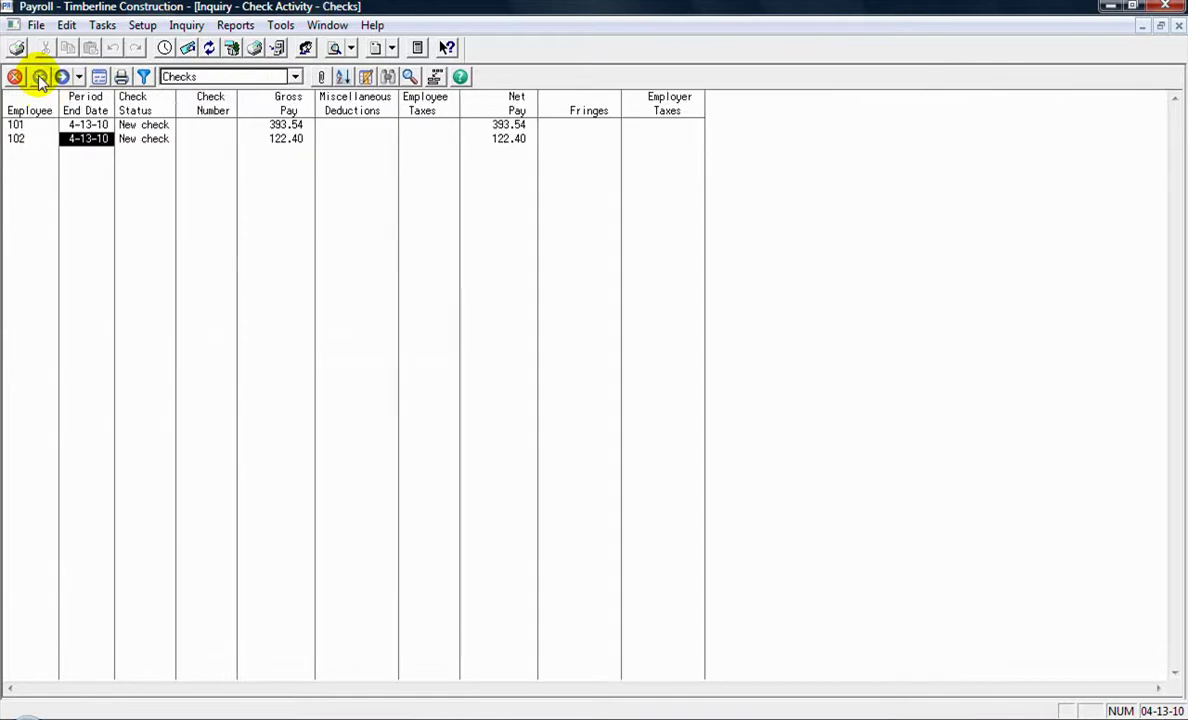
pyautogui.click(15, 77)
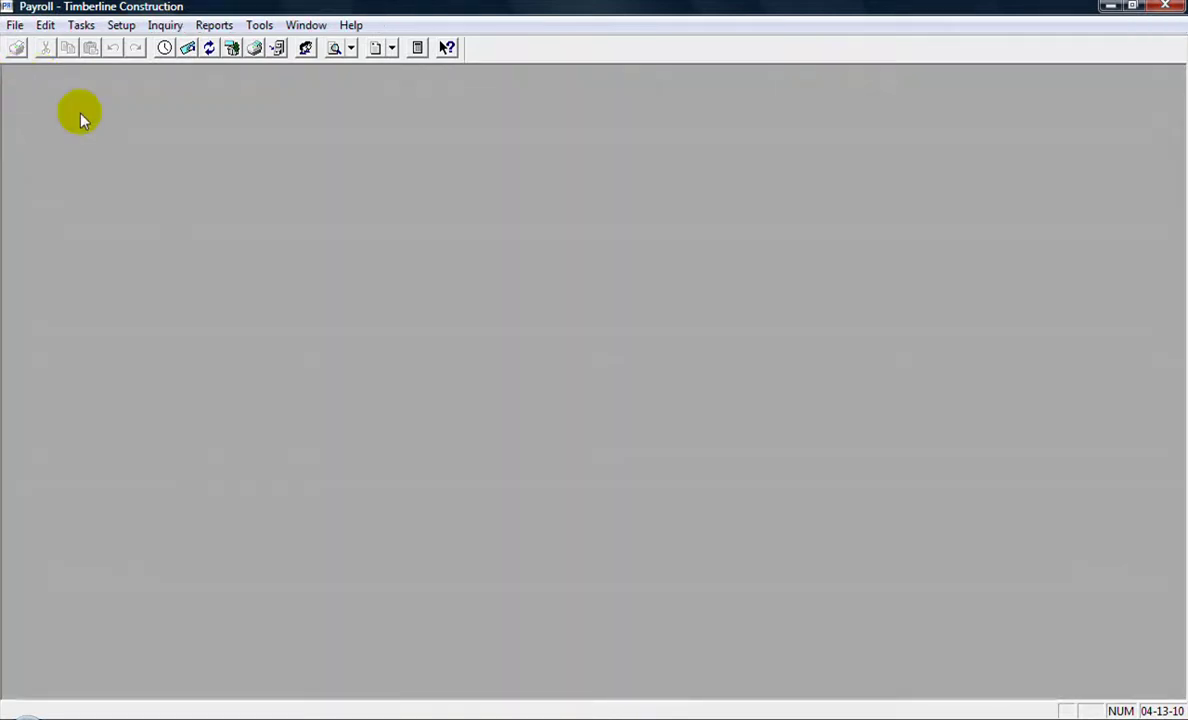